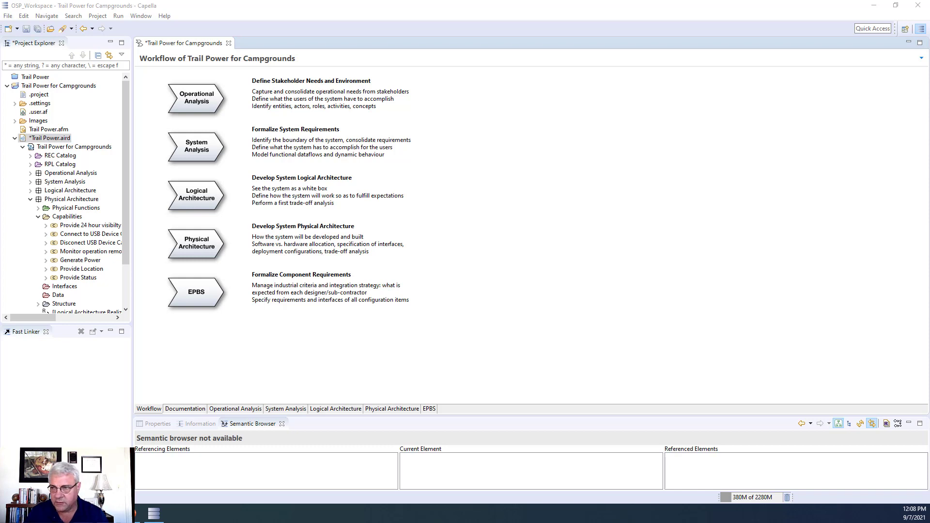
# - Open the Physical Architecture activity page of the Trail Power for Campgrounds workflow
pyautogui.click(205, 246)
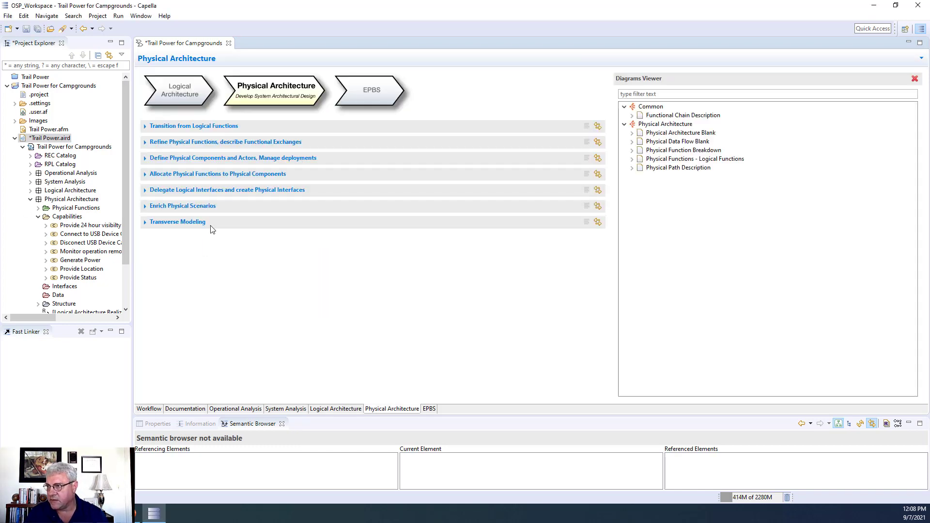
# - Under Physical Architecture Blank, open the [PAB] Operator Trail Power Physical Nodes w Functions diagram
pyautogui.click(631, 134)
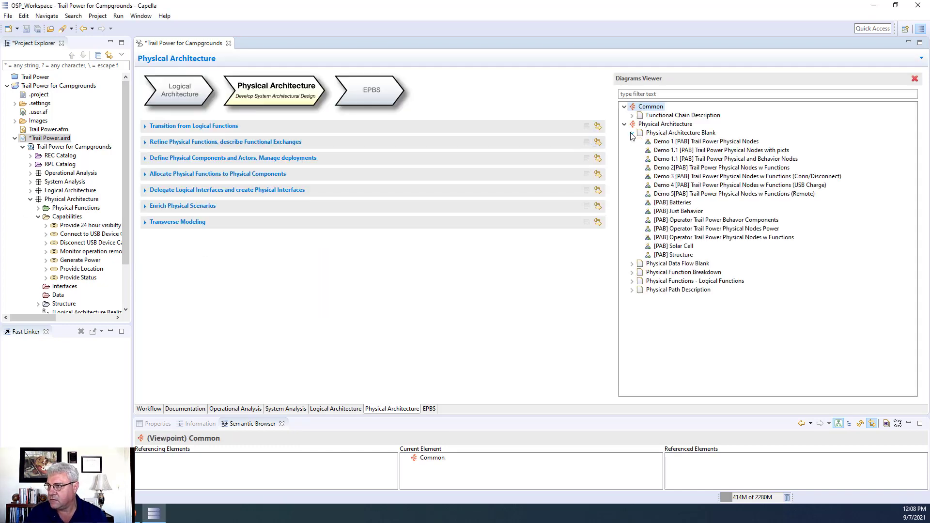
pyautogui.doubleClick(728, 238)
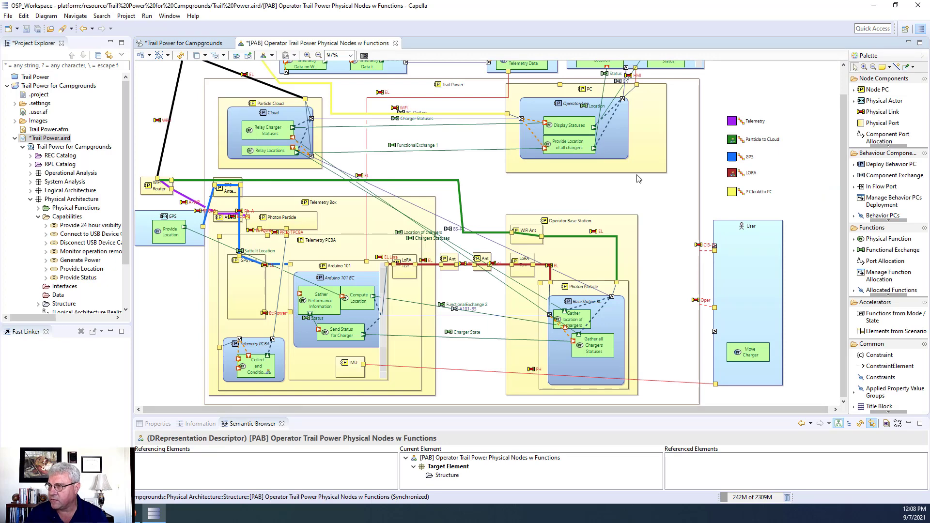
# - Lower the Semantic Browser sash to give the PAB diagram more vertical space
pyautogui.scroll(3, 840, 128)
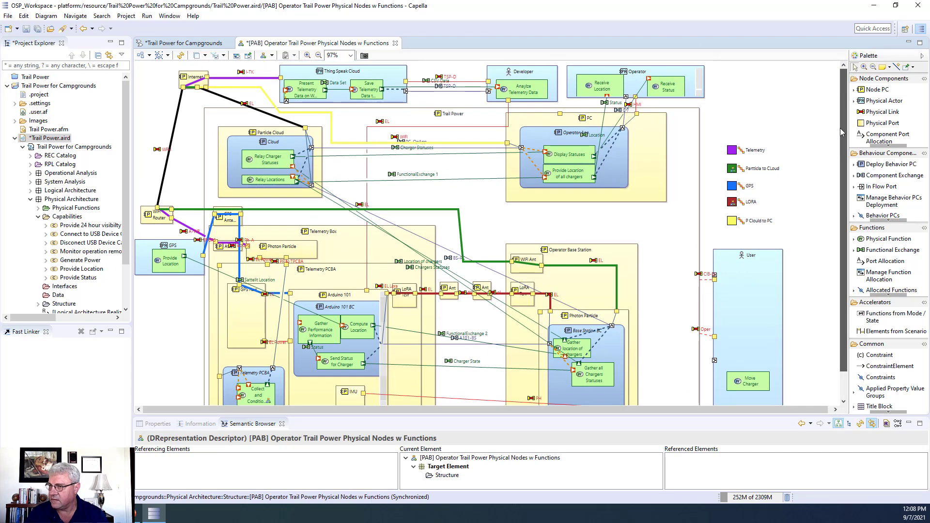
pyautogui.scroll(-1, 842, 142)
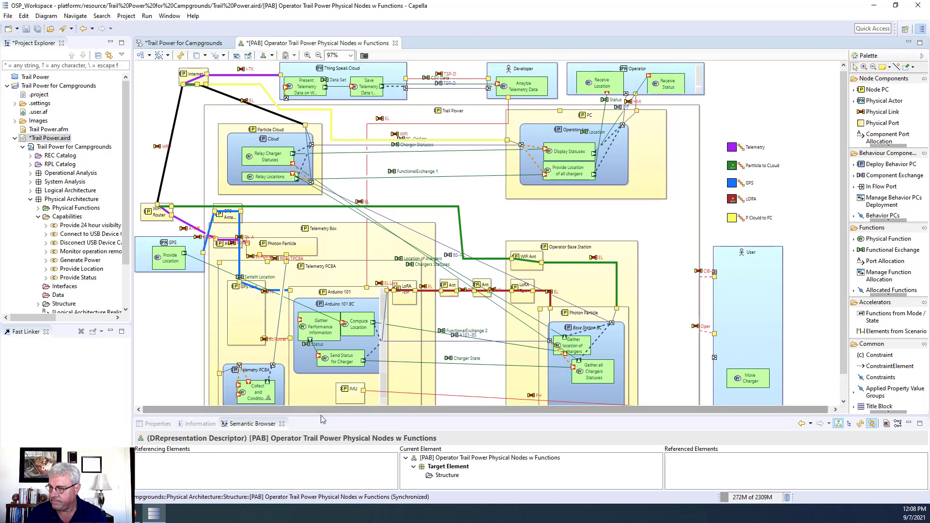
pyautogui.moveTo(321, 420); pyautogui.dragTo(247, 449)
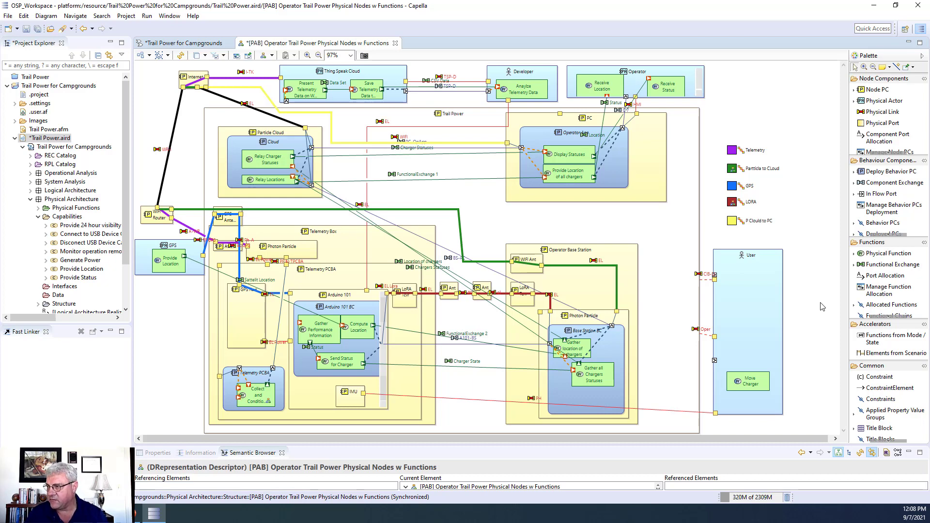
# - Use the Functional Chains palette tool on the diagram to list the available chains
pyautogui.click(863, 326)
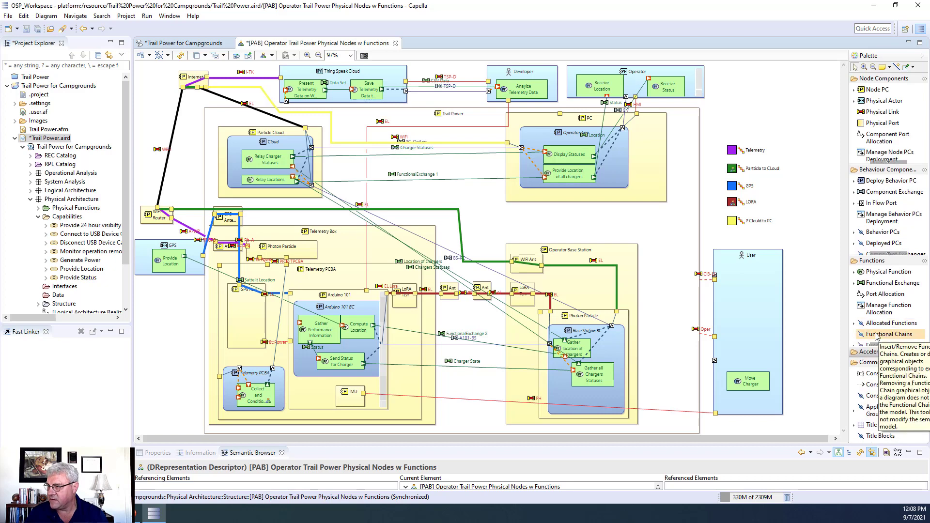
pyautogui.click(863, 336)
pyautogui.click(804, 295)
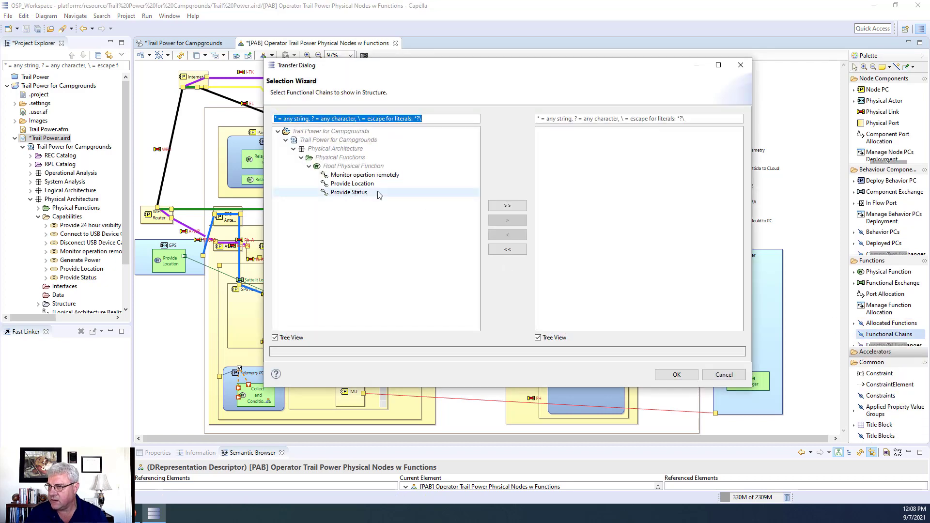
# - Transfer Provide Location and Provide Status to the shown chains and confirm
pyautogui.click(342, 185)
pyautogui.click(509, 222)
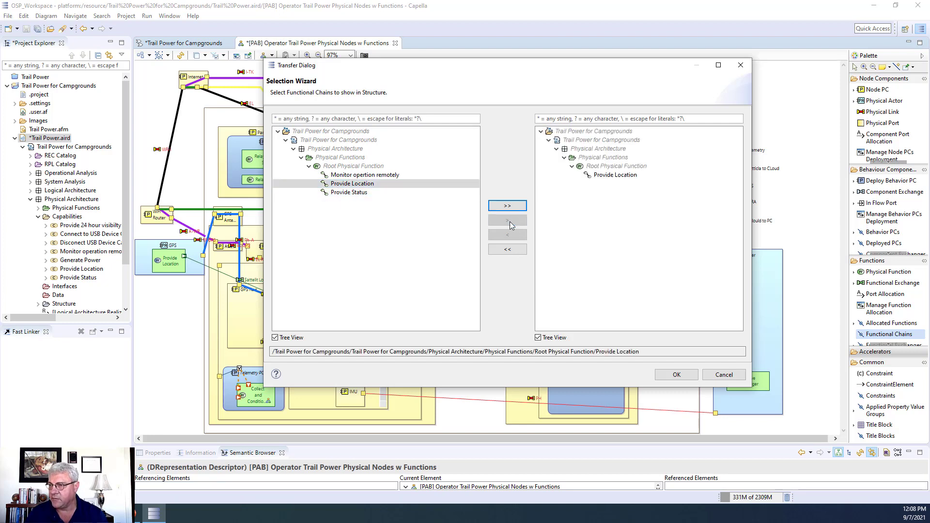
pyautogui.click(349, 184)
pyautogui.click(507, 221)
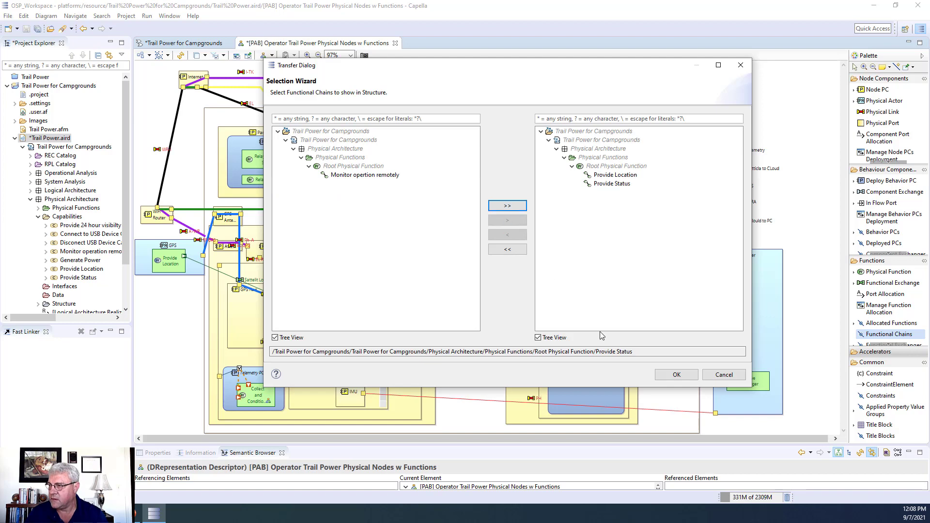
pyautogui.click(676, 375)
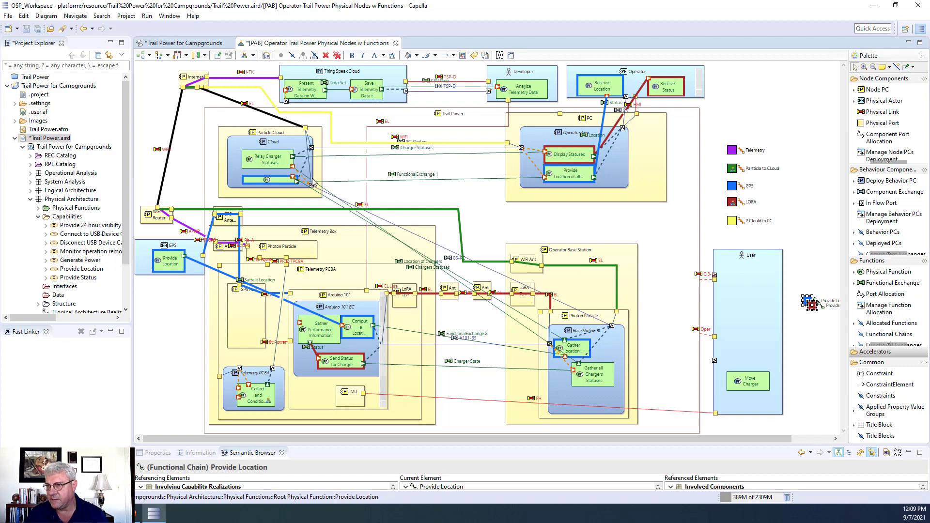
# - Enlarge Relay Locations and stack the Provide Location and Provide Status chain markers at top right
pyautogui.click(242, 176)
pyautogui.moveTo(238, 168); pyautogui.dragTo(237, 167)
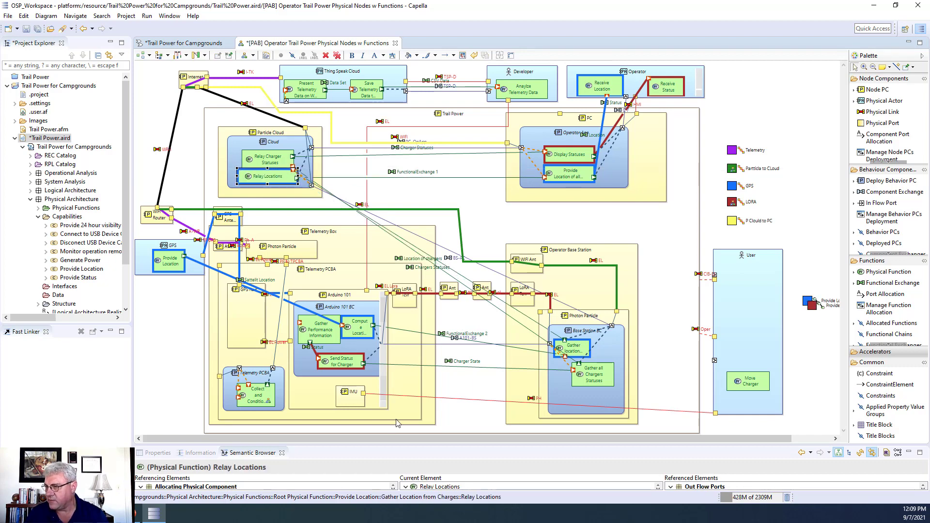
pyautogui.moveTo(809, 301); pyautogui.dragTo(734, 89)
pyautogui.moveTo(811, 310); pyautogui.dragTo(731, 122)
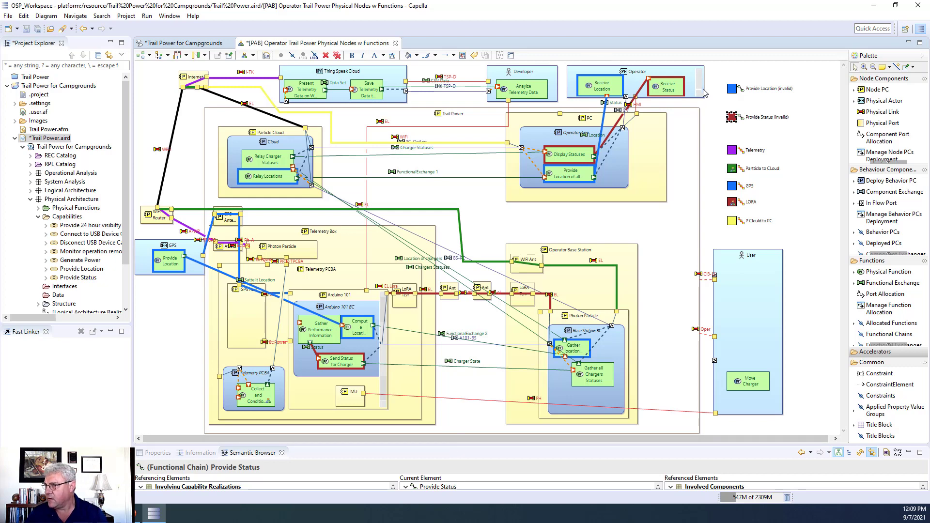
pyautogui.click(780, 105)
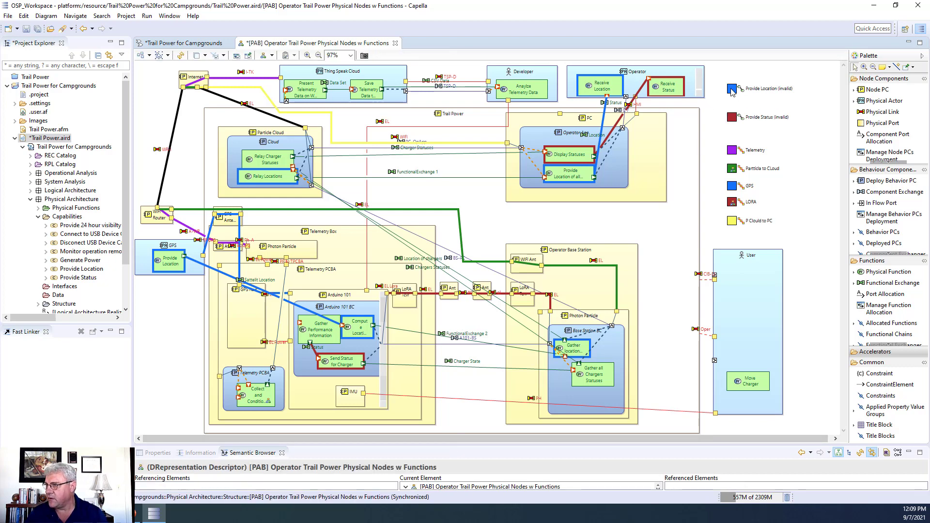
# - Create a Functional Chain Description for Provide Location, keeping the name [PFCD] Provide Location
pyautogui.rightClick(731, 91)
pyautogui.moveTo(754, 95)
pyautogui.click(686, 95)
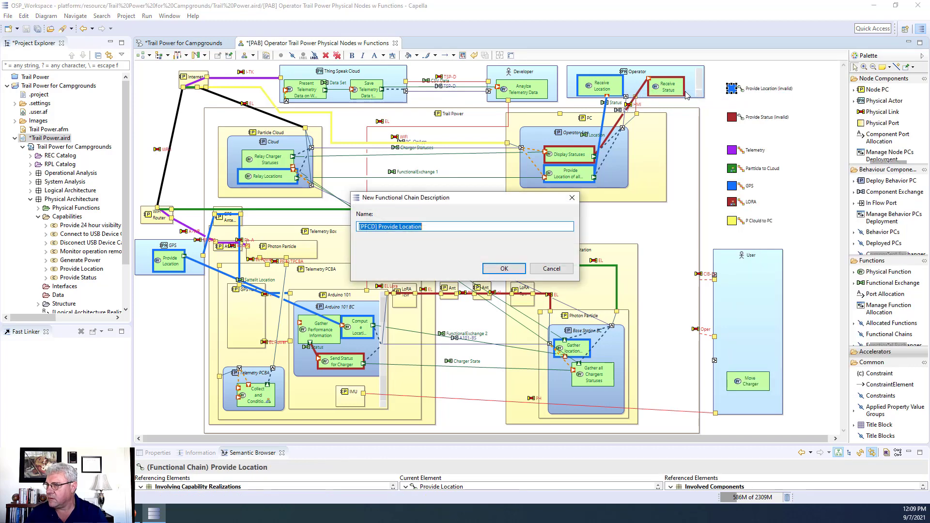
pyautogui.click(505, 269)
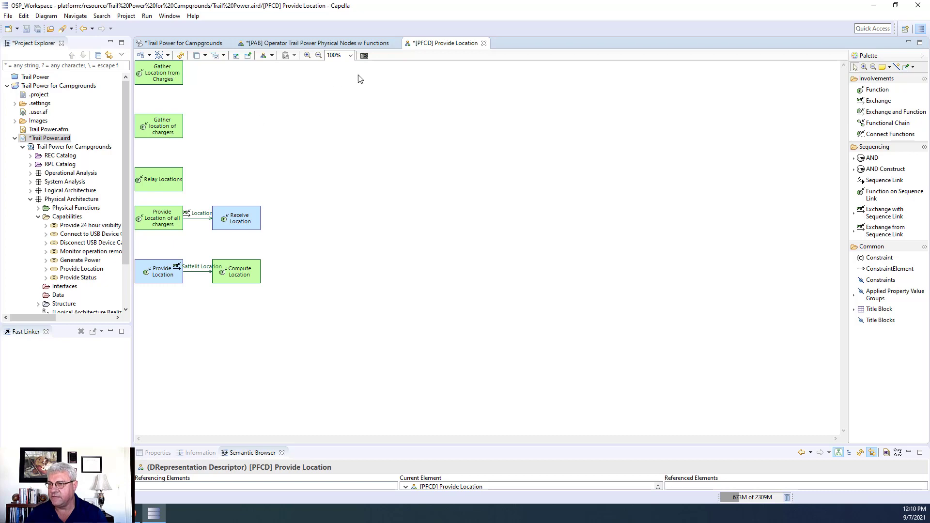
# - Dock the [PFCD] Provide Location editor below the PAB and make the PAB taller
pyautogui.moveTo(431, 44); pyautogui.dragTo(501, 400)
pyautogui.moveTo(373, 241); pyautogui.dragTo(374, 345)
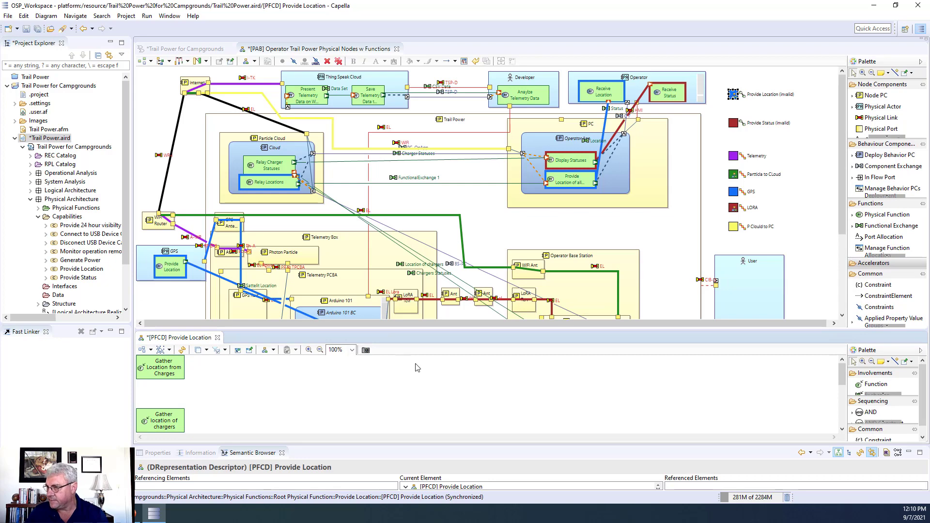
pyautogui.click(845, 220)
pyautogui.moveTo(845, 220); pyautogui.dragTo(846, 287)
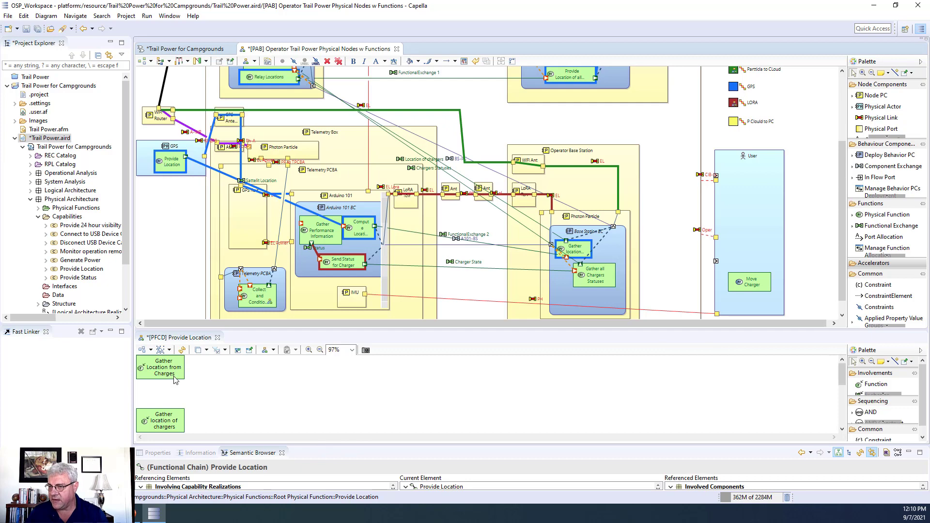
# - Spread Gather location of chargers, Compute Location and Provide Location apart; stretch Compute Location in the PAB
pyautogui.moveTo(166, 425); pyautogui.dragTo(297, 381)
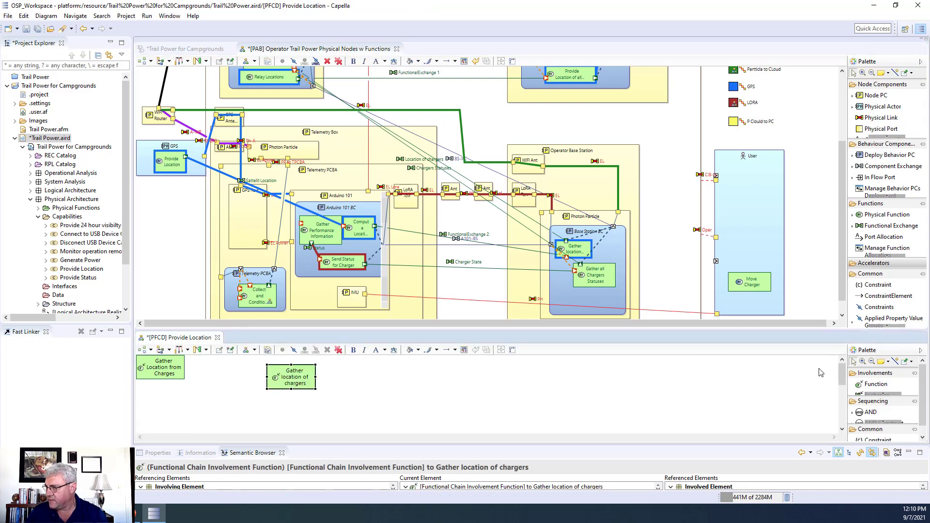
pyautogui.moveTo(839, 381); pyautogui.dragTo(854, 432)
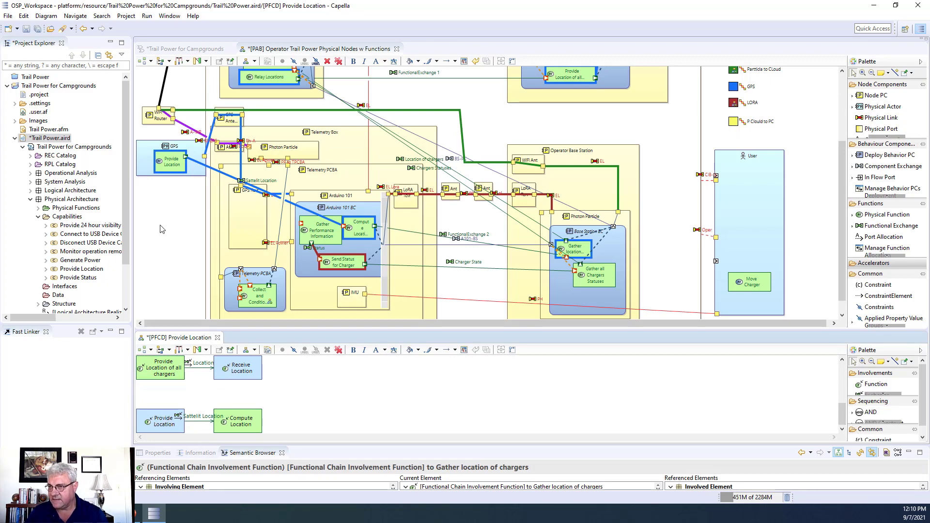
pyautogui.moveTo(152, 431); pyautogui.dragTo(426, 433)
pyautogui.moveTo(329, 412); pyautogui.dragTo(317, 417)
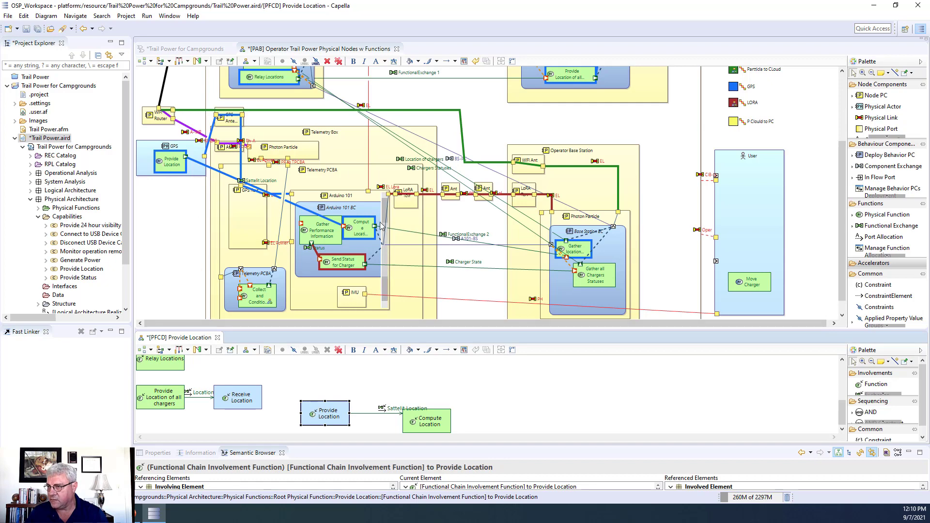
pyautogui.click(361, 237)
pyautogui.moveTo(359, 240); pyautogui.dragTo(359, 249)
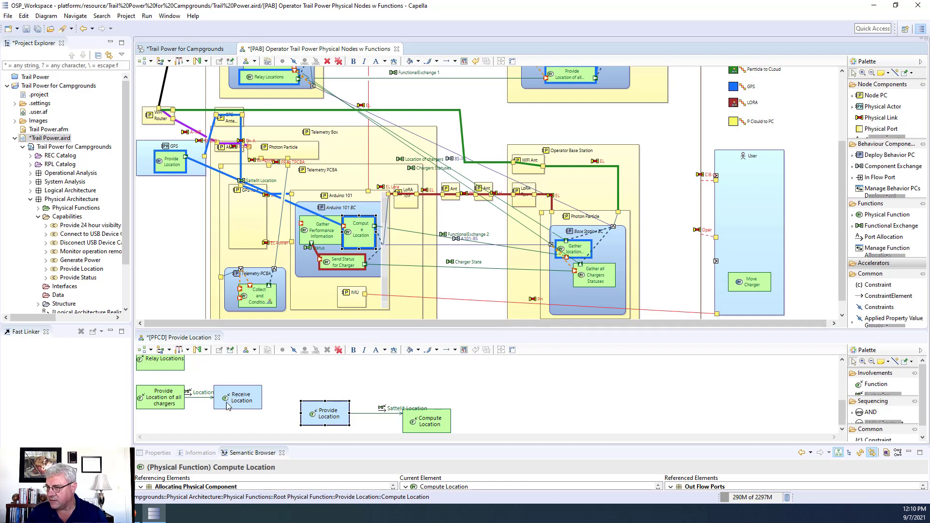
# - Move Gather location of chargers and Gather Location from Charges to the right in the PFCD
pyautogui.scroll(5, 364, 395)
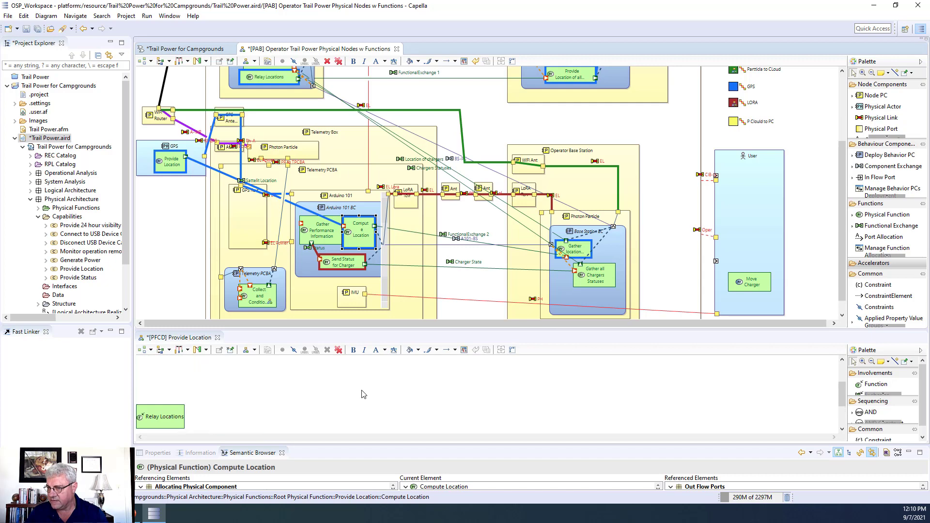
pyautogui.moveTo(319, 383); pyautogui.dragTo(527, 421)
pyautogui.moveTo(141, 366); pyautogui.dragTo(579, 401)
pyautogui.scroll(-2, 663, 386)
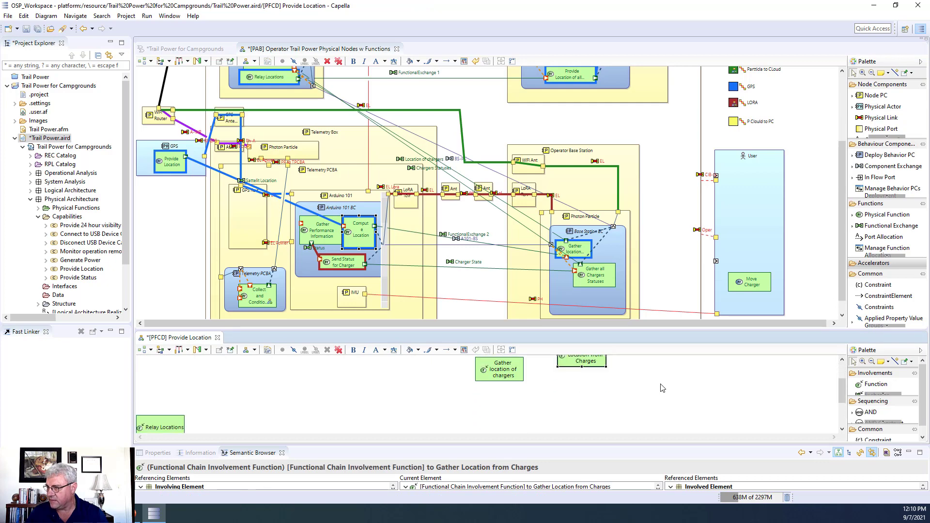
pyautogui.scroll(2, 842, 380)
pyautogui.moveTo(585, 407); pyautogui.dragTo(628, 402)
# - Delete Gather location of chargers and Gather Location from Charges from the model
pyautogui.click(511, 419)
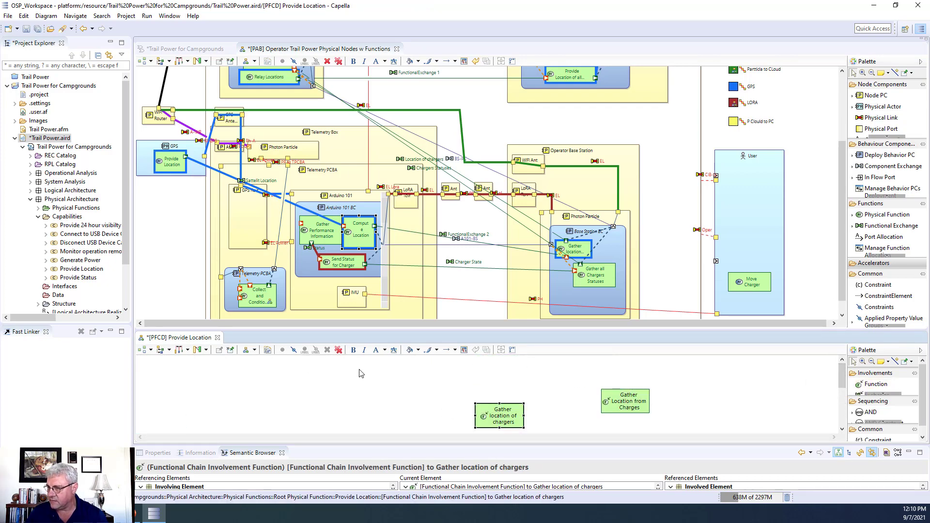
pyautogui.click(341, 358)
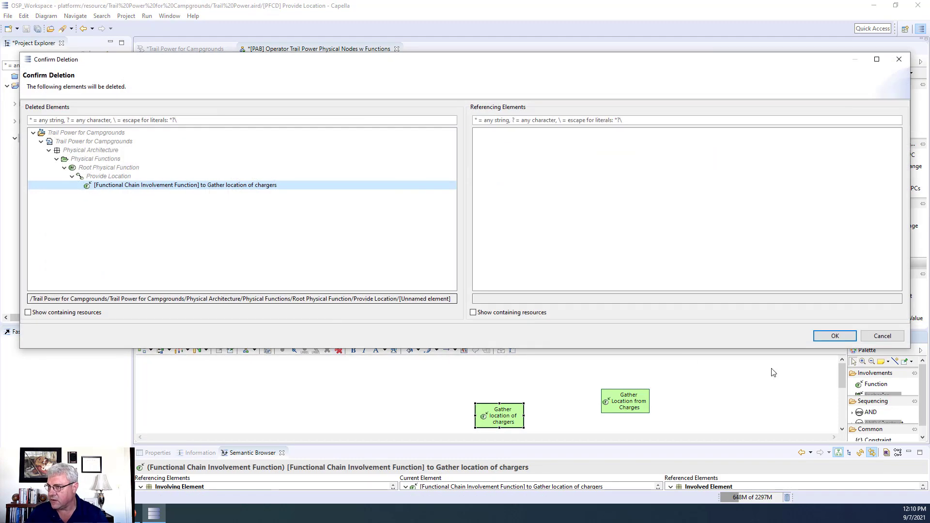
pyautogui.click(836, 337)
pyautogui.click(629, 400)
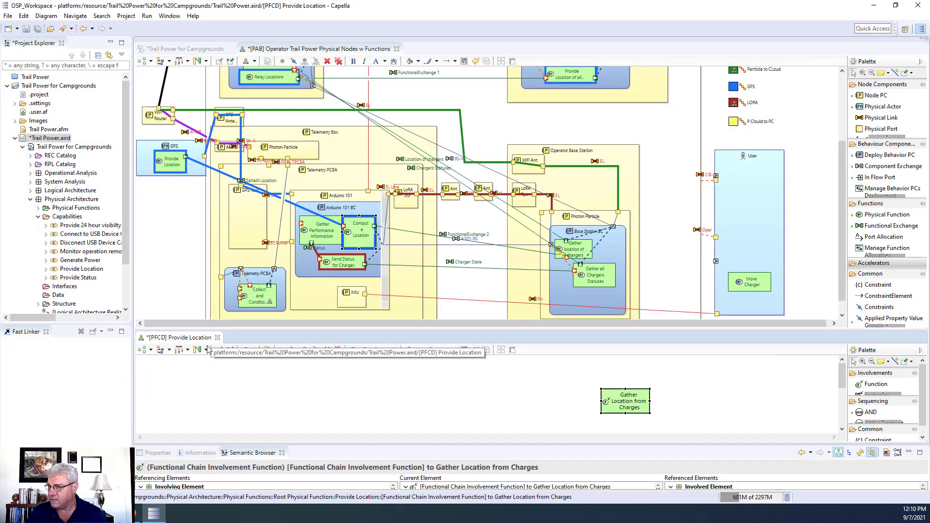
pyautogui.click(339, 350)
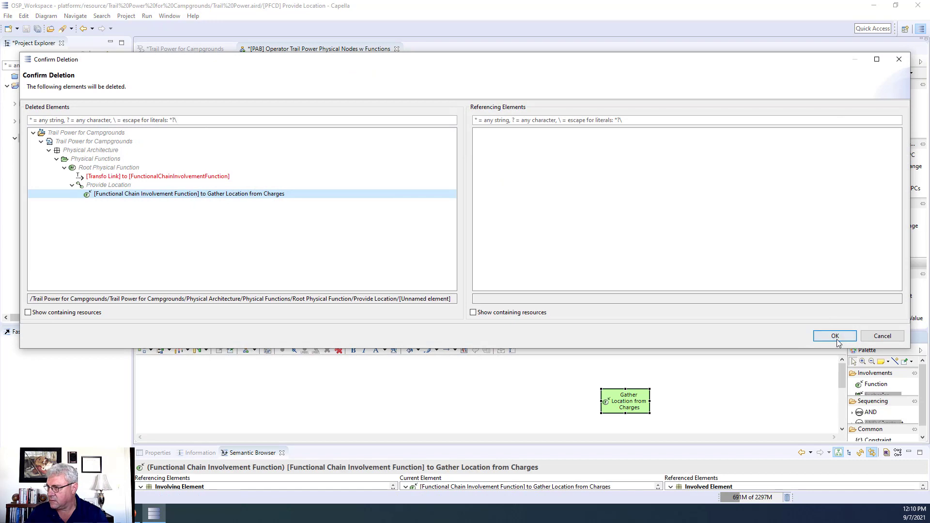
pyautogui.click(834, 334)
# - Nudge Compute Location right and add an exchange with its function starting from Compute Location
pyautogui.moveTo(841, 381); pyautogui.dragTo(848, 428)
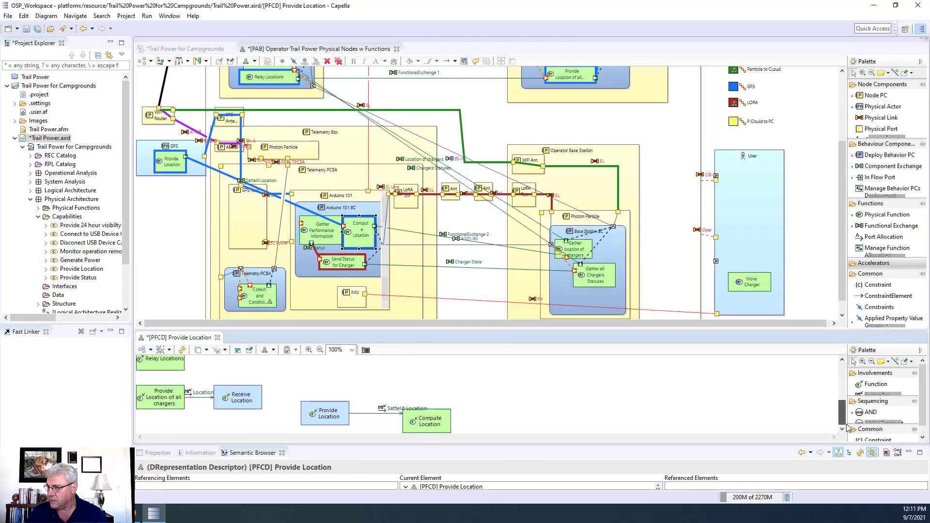
pyautogui.moveTo(426, 421); pyautogui.dragTo(431, 421)
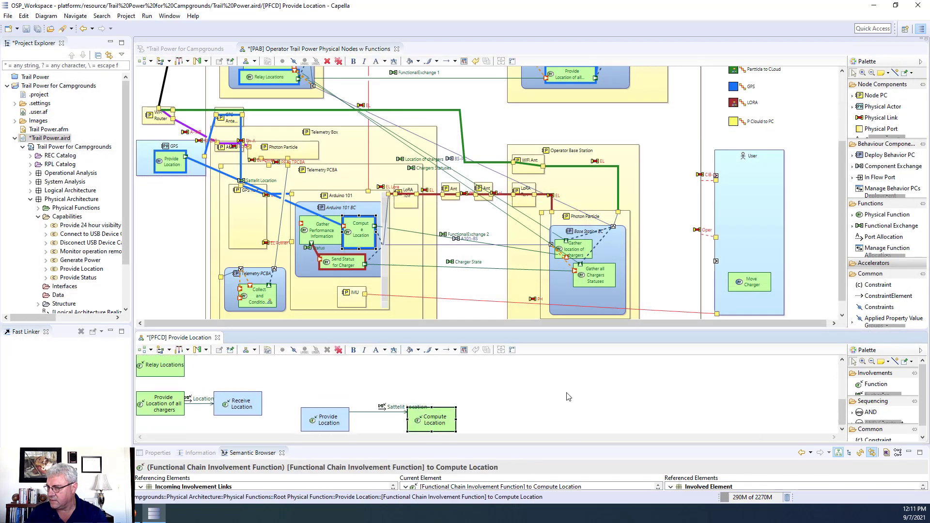
pyautogui.click(589, 391)
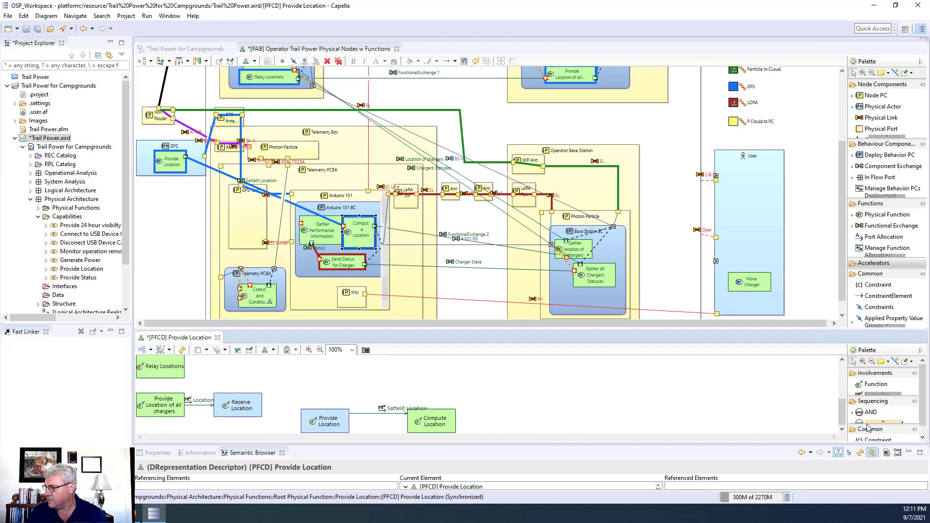
pyautogui.click(870, 403)
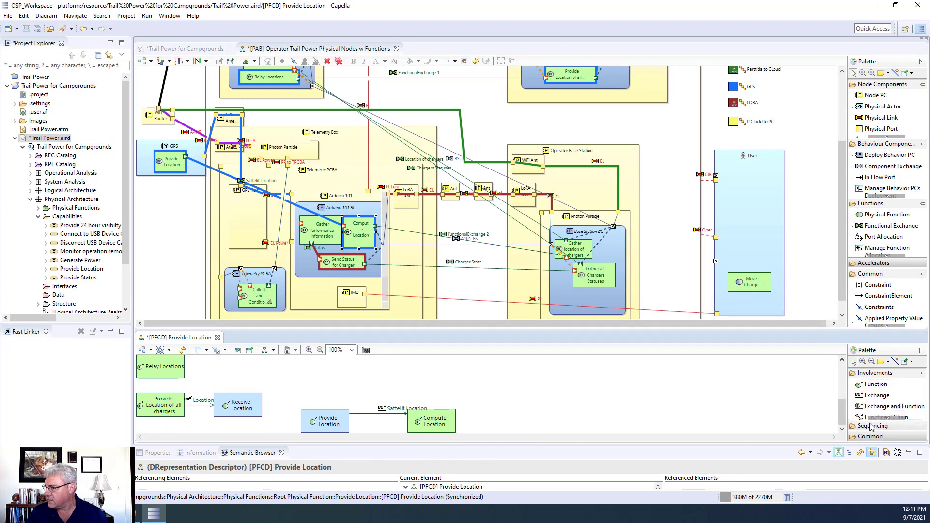
pyautogui.click(868, 411)
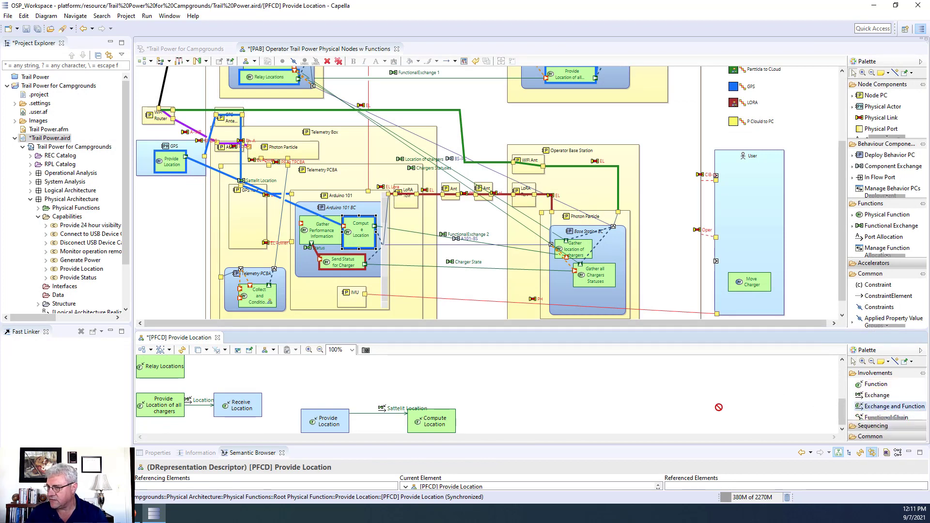
pyautogui.click(423, 429)
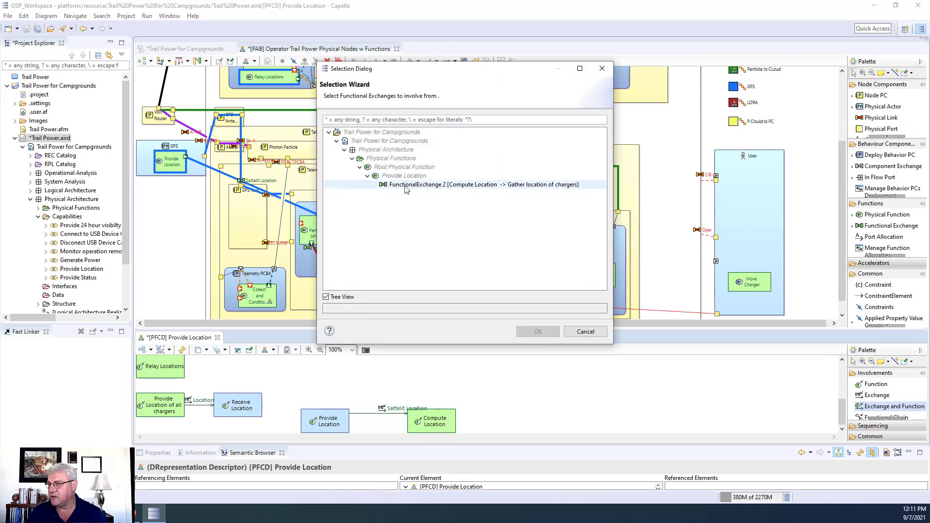
# - Involve FunctionalExchange 2 to Gather location of chargers, placing it beside Compute Location with a straight link
pyautogui.click(465, 185)
pyautogui.click(543, 331)
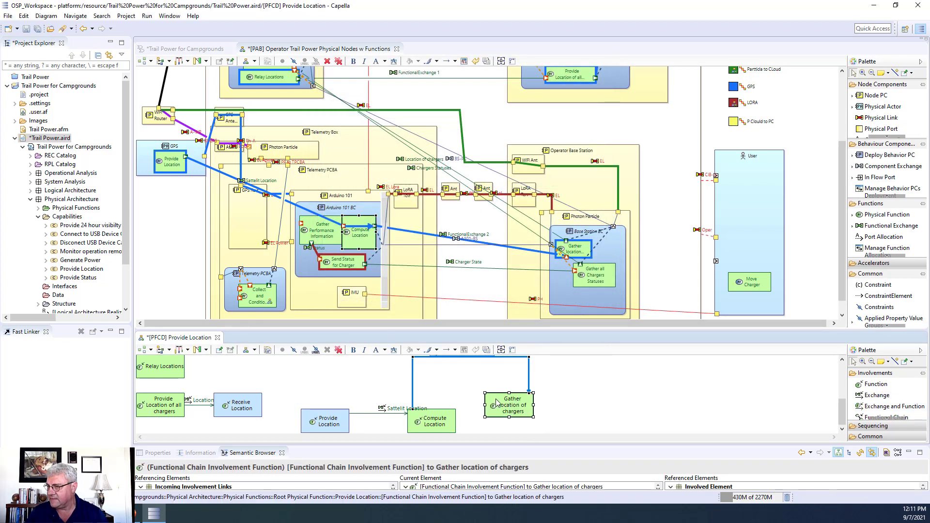
pyautogui.moveTo(498, 404); pyautogui.dragTo(542, 404)
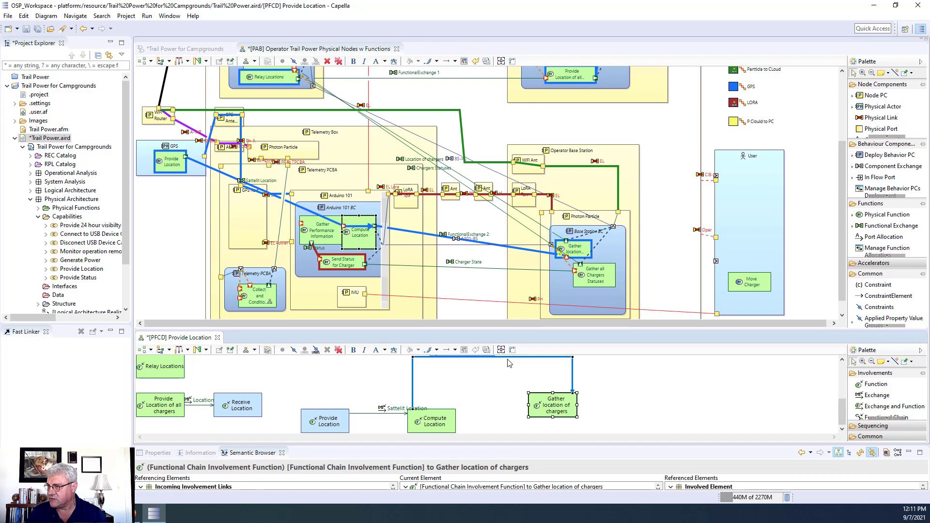
pyautogui.moveTo(505, 359); pyautogui.dragTo(505, 411)
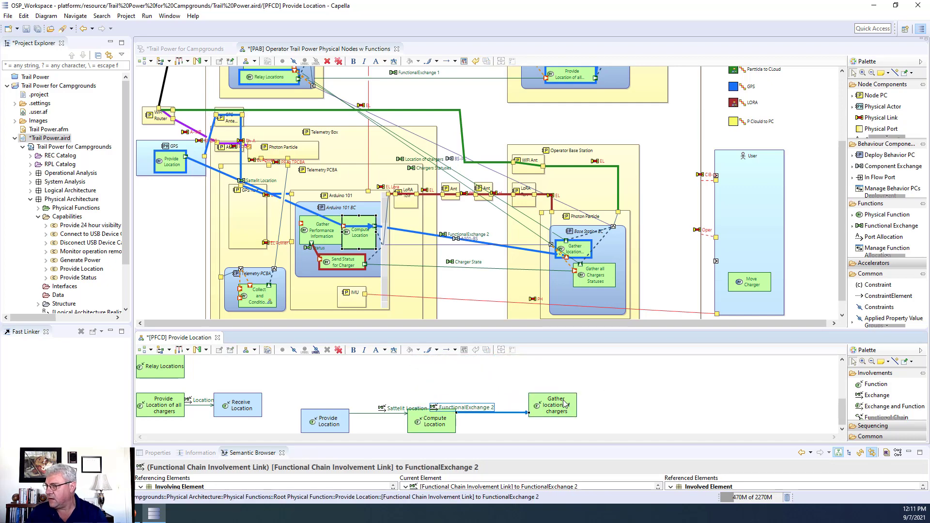
pyautogui.moveTo(564, 402); pyautogui.dragTo(550, 412)
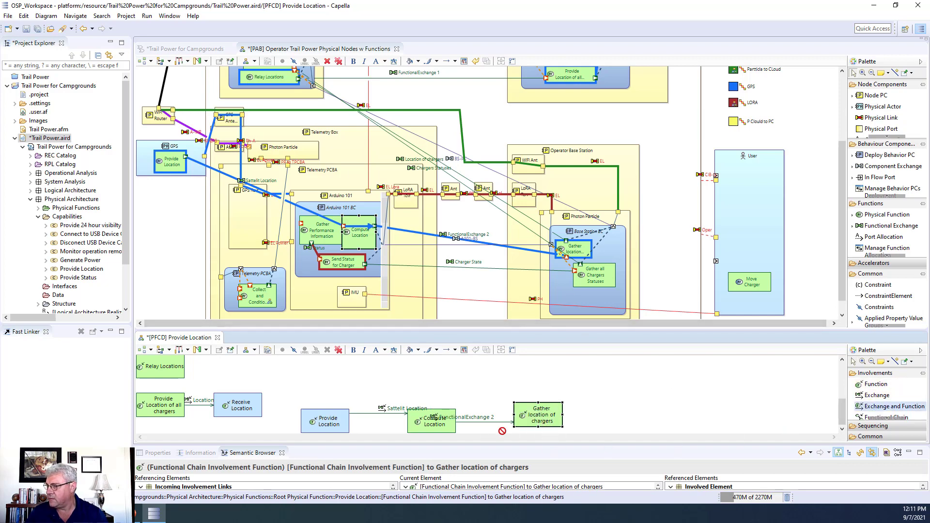
pyautogui.click(547, 422)
# - Add the Location of chargers exchange, linking Relay Locations into the chain
pyautogui.click(438, 193)
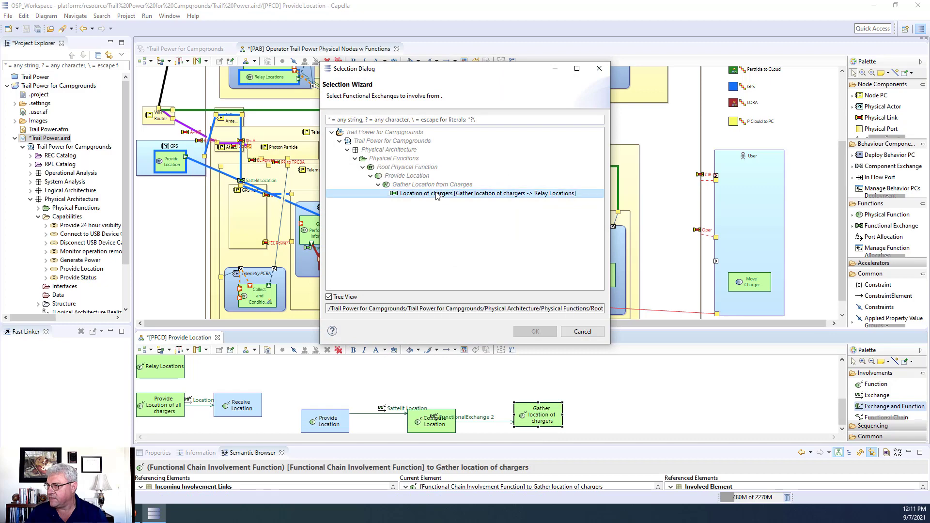
pyautogui.click(535, 332)
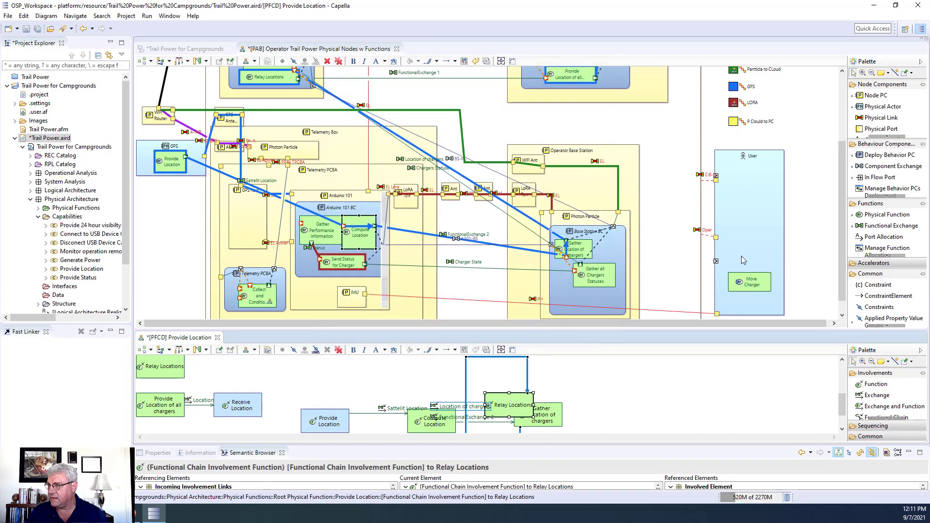
pyautogui.moveTo(841, 182); pyautogui.dragTo(842, 147)
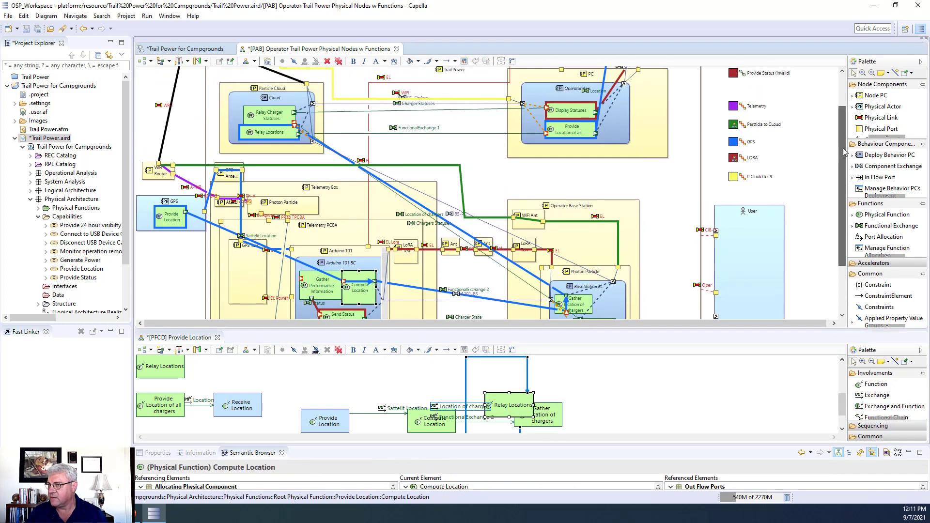
# - Widen Provide Location of all chargers in the PAB and move Relay Locations to the chain's end
pyautogui.click(268, 121)
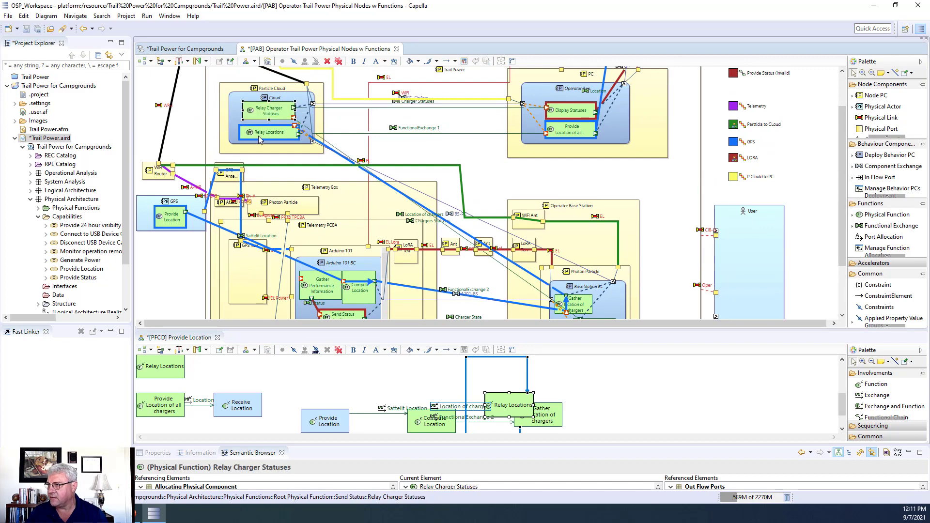
pyautogui.click(557, 133)
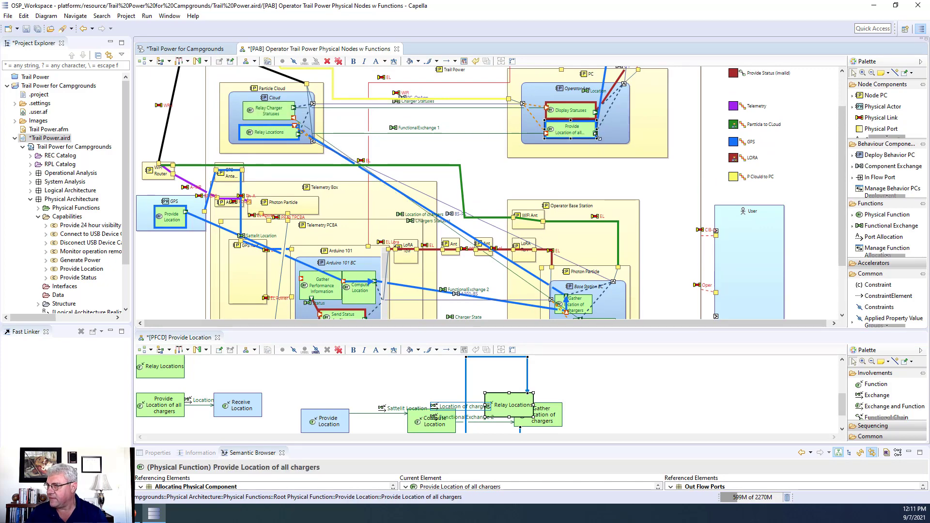
pyautogui.click(598, 145)
pyautogui.click(587, 136)
pyautogui.moveTo(597, 139); pyautogui.dragTo(620, 140)
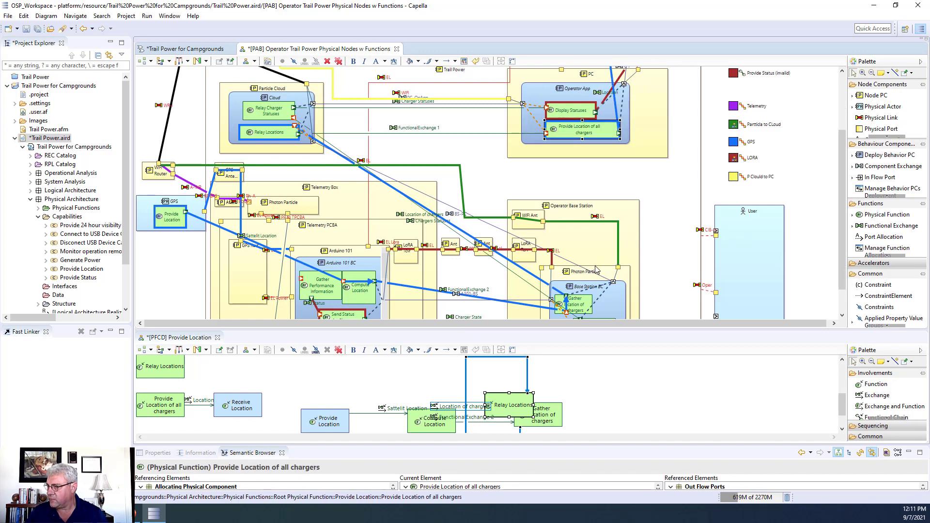
pyautogui.scroll(-2, 596, 270)
pyautogui.moveTo(514, 404); pyautogui.dragTo(608, 407)
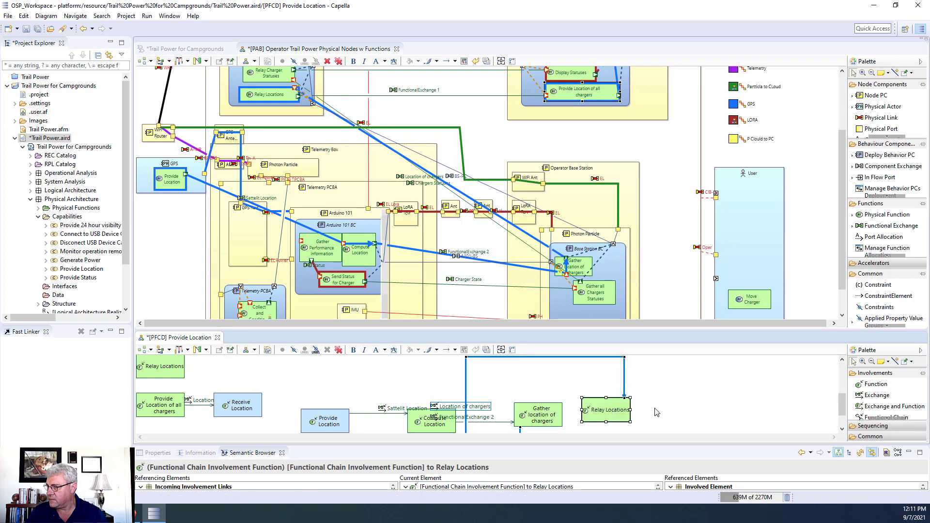
# - Delete the leftover Relay Locations node from the model
pyautogui.click(172, 377)
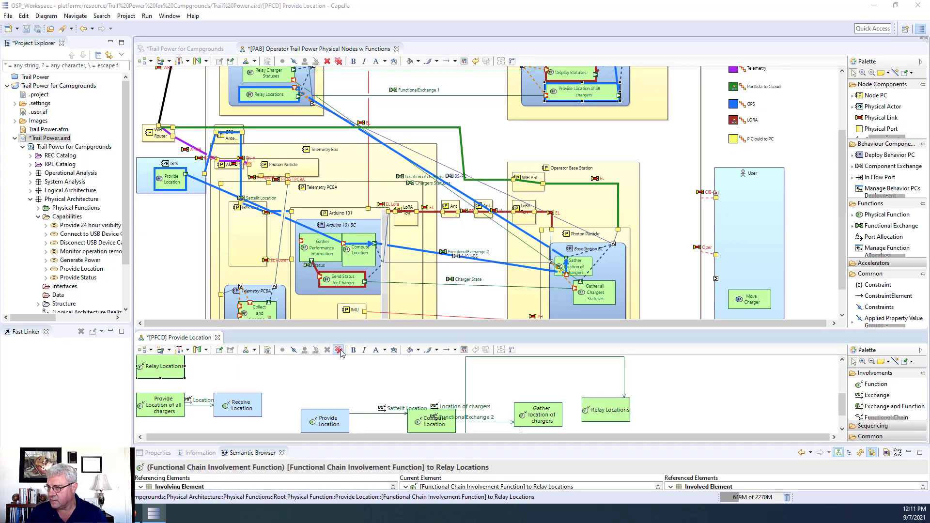
pyautogui.click(339, 350)
pyautogui.click(826, 340)
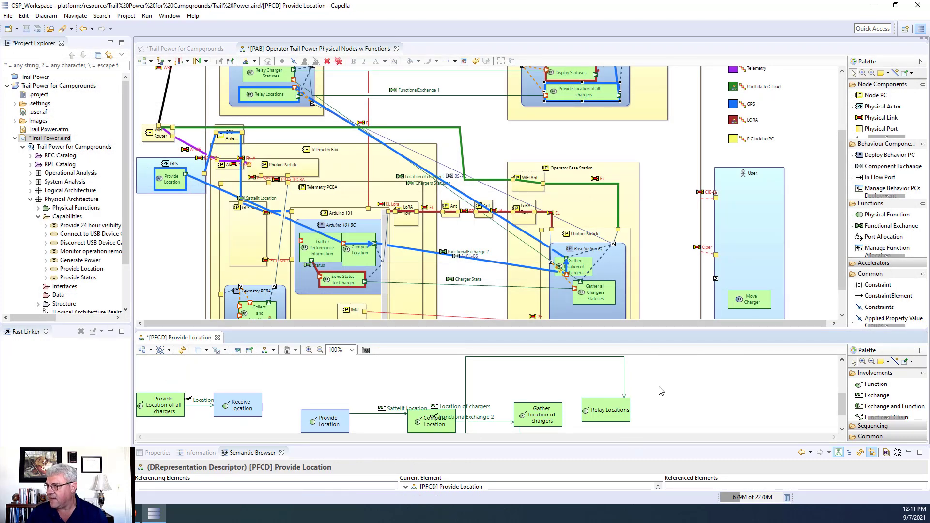
# - Move Receive Location and Provide Location of all chargers to the right side of the chain diagram
pyautogui.scroll(2, 649, 394)
pyautogui.scroll(-3, 593, 393)
pyautogui.click(238, 383)
pyautogui.scroll(2, 739, 367)
pyautogui.moveTo(738, 366); pyautogui.dragTo(782, 426)
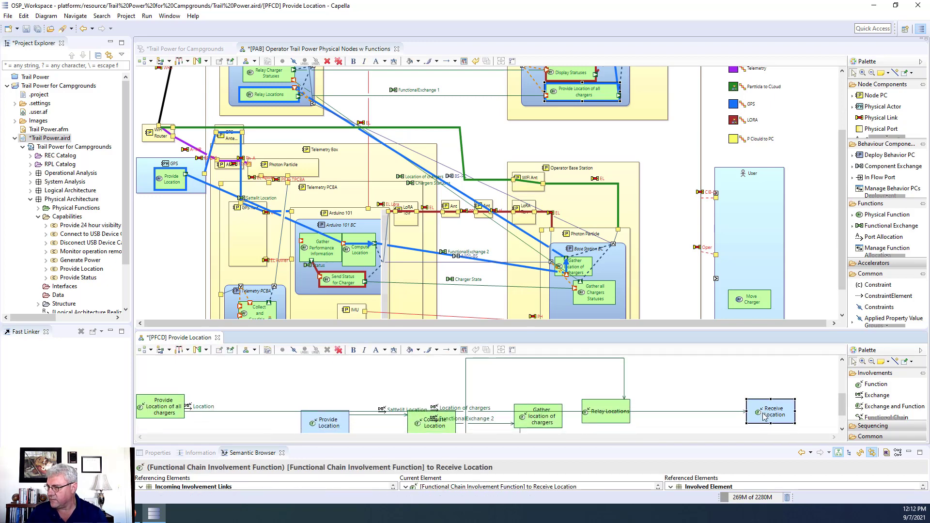
pyautogui.moveTo(151, 413); pyautogui.dragTo(673, 417)
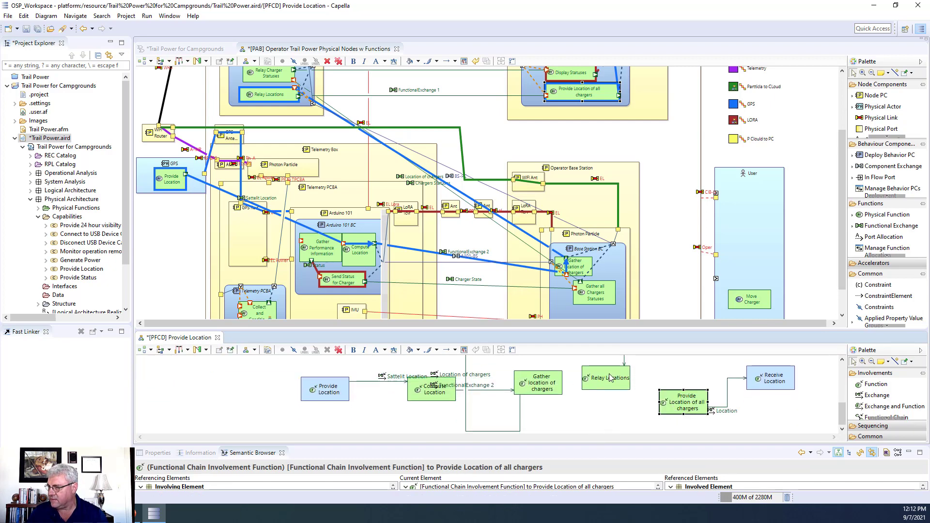
# - Try an exchange from Relay Locations, cancel it, and re-arm the Exchange tool
pyautogui.click(862, 396)
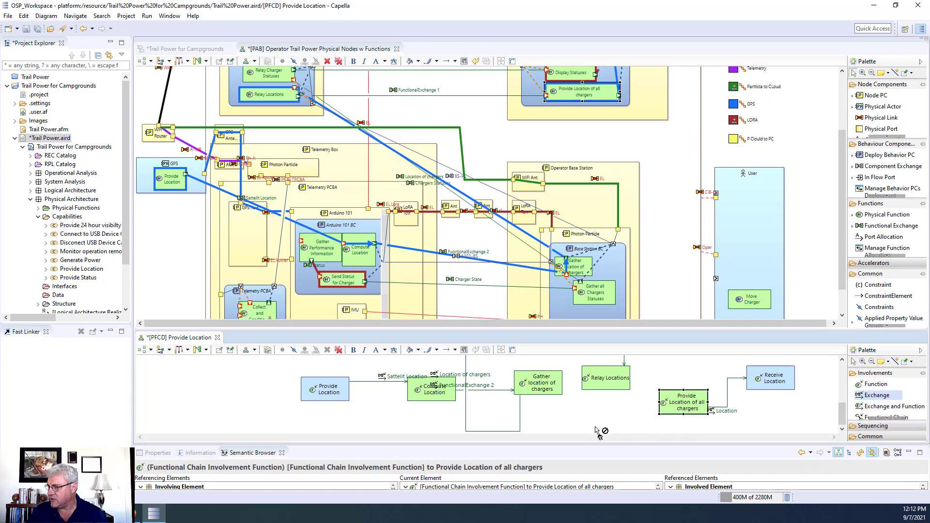
pyautogui.click(597, 382)
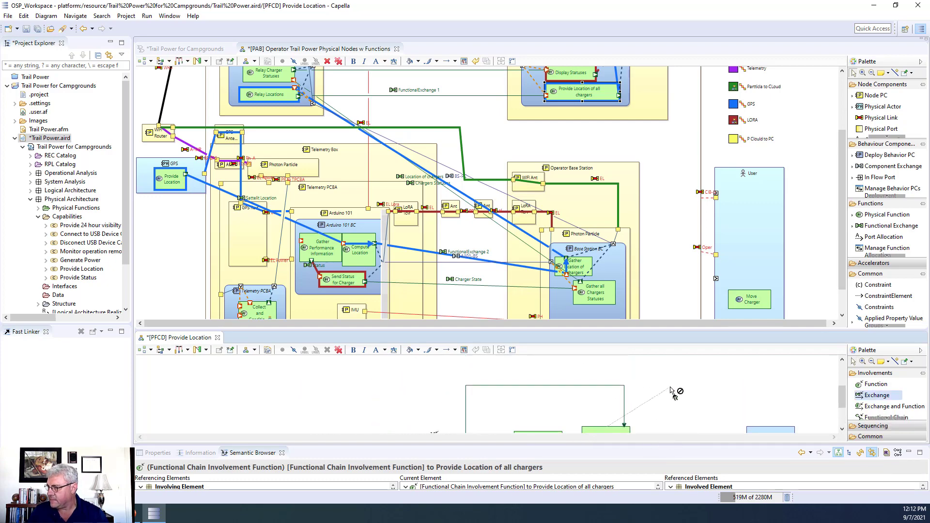
pyautogui.click(818, 381)
pyautogui.moveTo(839, 400); pyautogui.dragTo(838, 418)
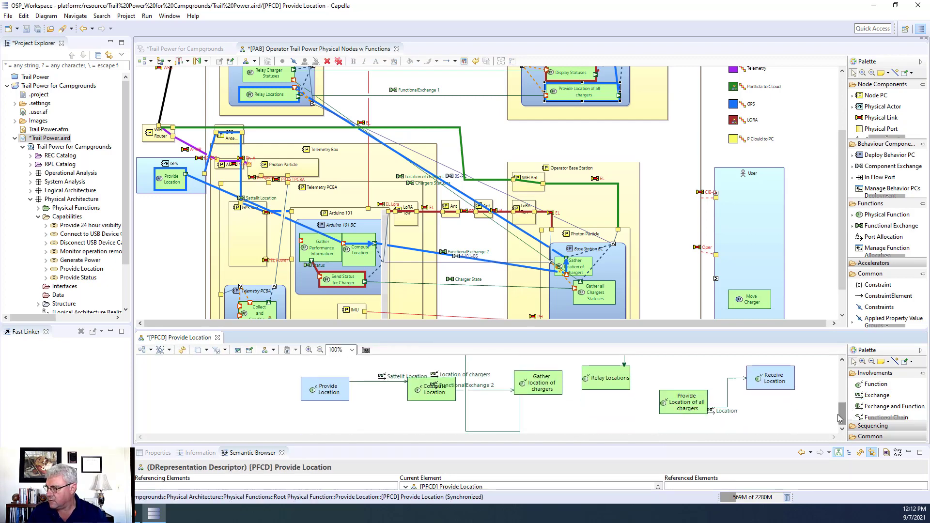
# - Link Relay Locations to Provide Location of all chargers with FunctionalExchange 1
pyautogui.click(868, 396)
pyautogui.click(612, 386)
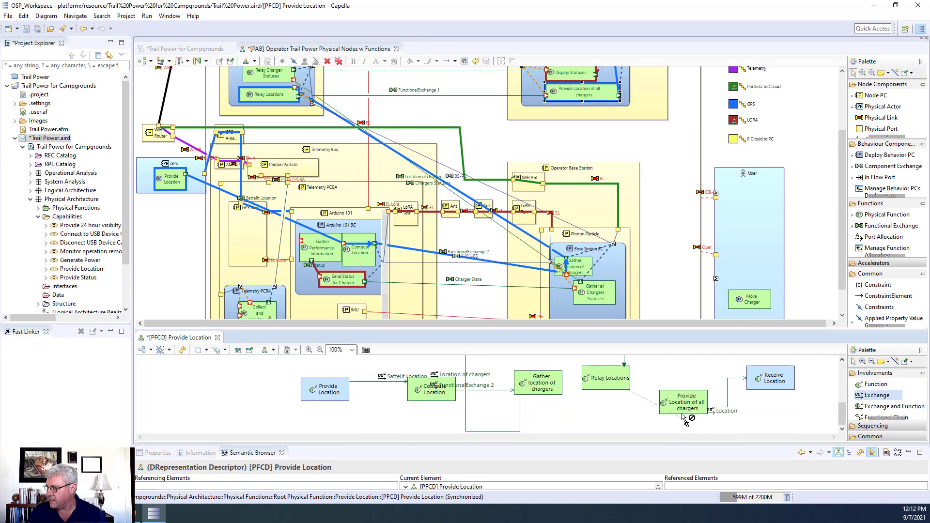
pyautogui.click(687, 412)
pyautogui.click(480, 185)
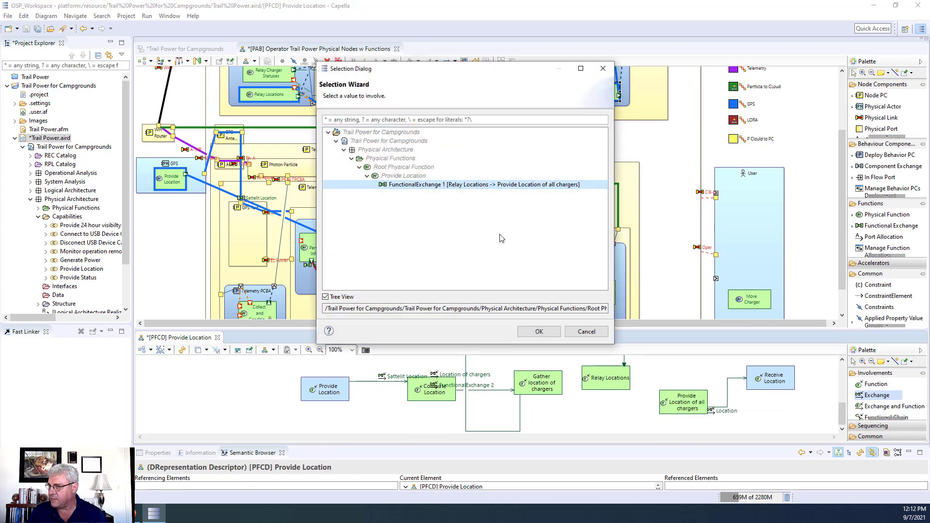
pyautogui.click(539, 331)
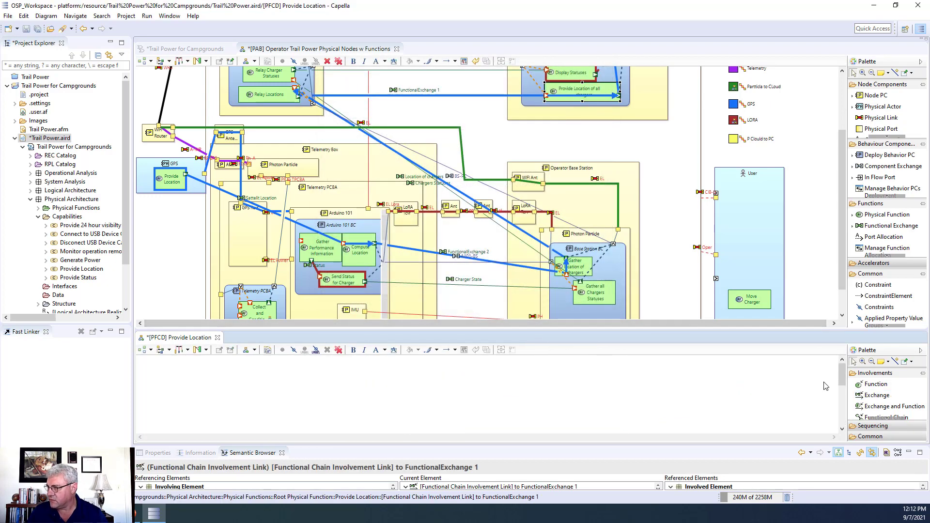
pyautogui.moveTo(842, 378); pyautogui.dragTo(839, 416)
# - Apply Layout > Arrange All to the chain diagram
pyautogui.rightClick(225, 389)
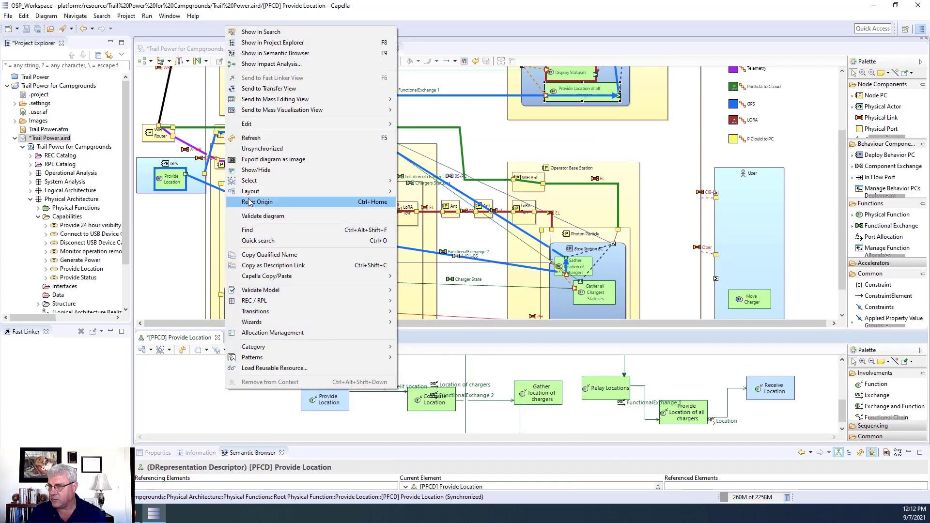
pyautogui.moveTo(251, 196)
pyautogui.click(427, 192)
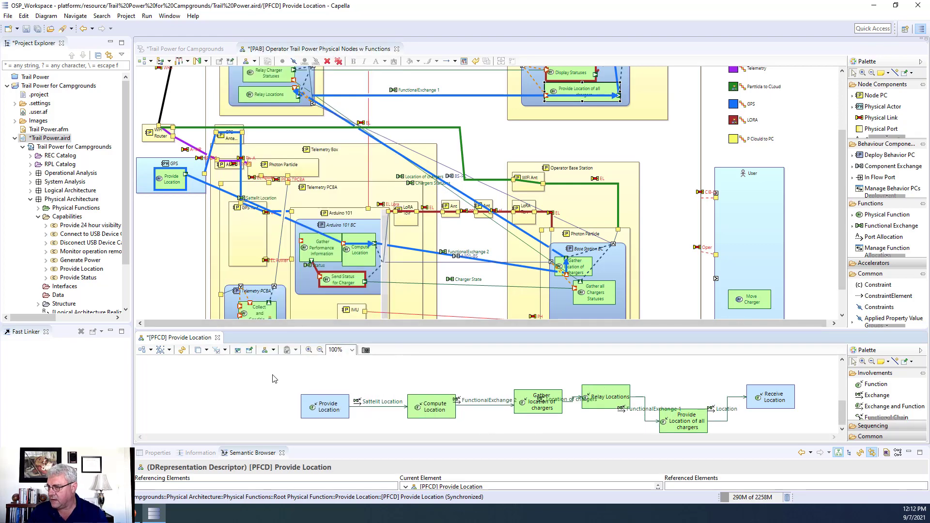
# - Line up Provide Location, Compute Location and Gather location of chargers in one row
pyautogui.moveTo(303, 375); pyautogui.dragTo(685, 407)
pyautogui.moveTo(842, 272); pyautogui.dragTo(839, 219)
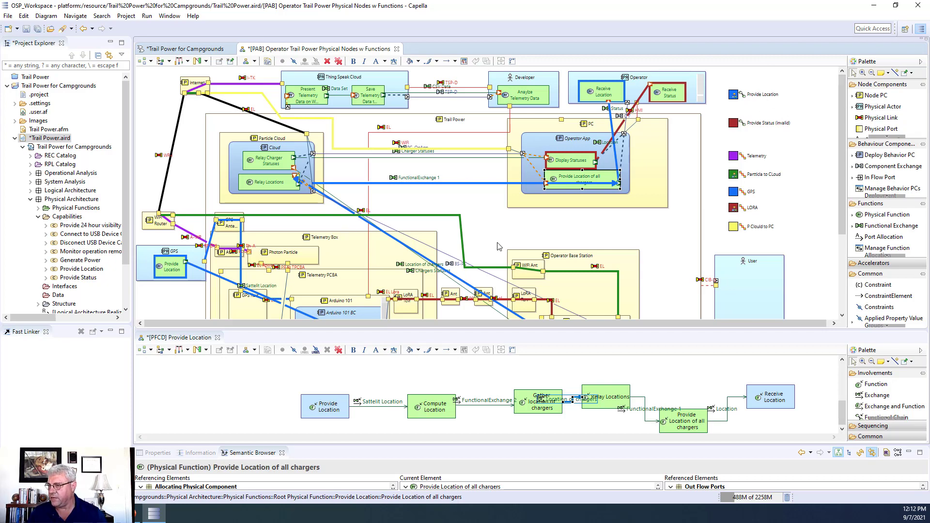
pyautogui.scroll(-3, 493, 241)
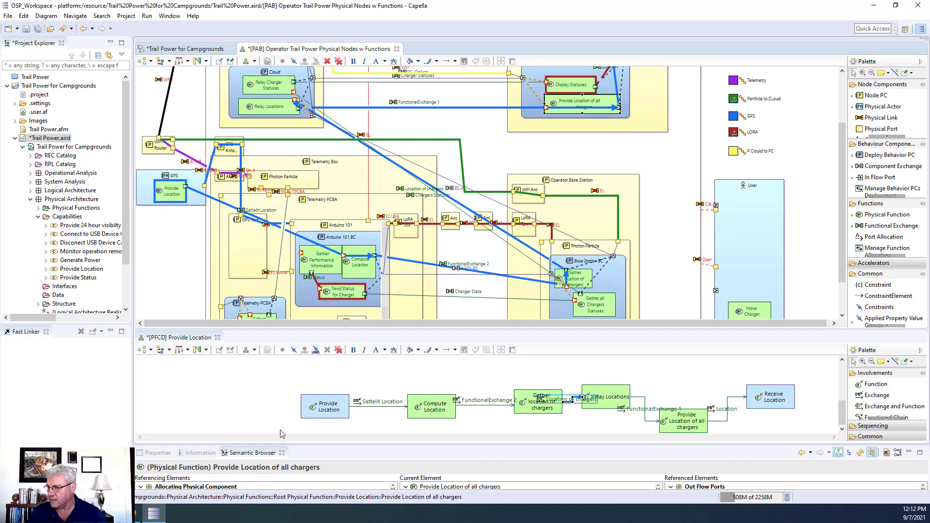
pyautogui.moveTo(312, 411); pyautogui.dragTo(190, 382)
pyautogui.moveTo(431, 406); pyautogui.dragTo(334, 378)
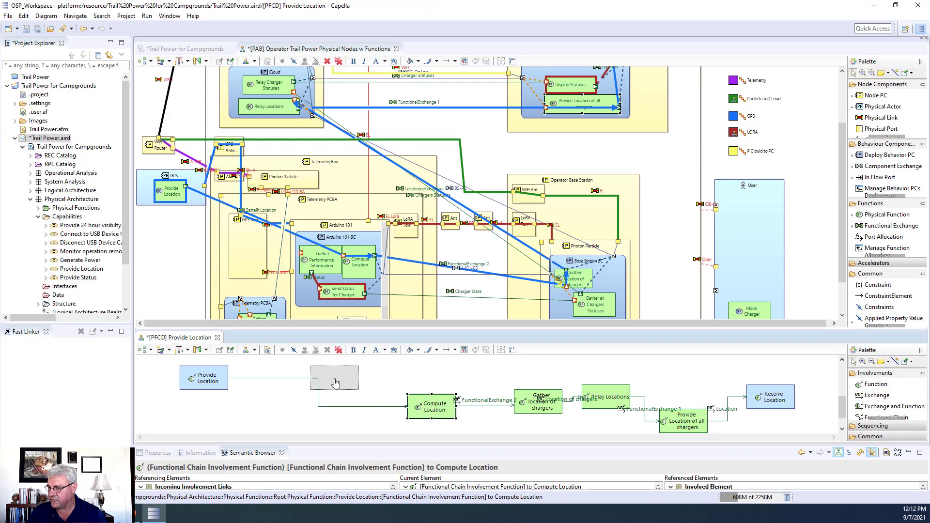
pyautogui.moveTo(538, 413); pyautogui.dragTo(452, 368)
# - Bring Relay Locations, Provide Location of all chargers and Receive Location into the row, then close the diagram
pyautogui.click(597, 415)
pyautogui.moveTo(598, 415); pyautogui.dragTo(598, 376)
pyautogui.scroll(-3, 673, 426)
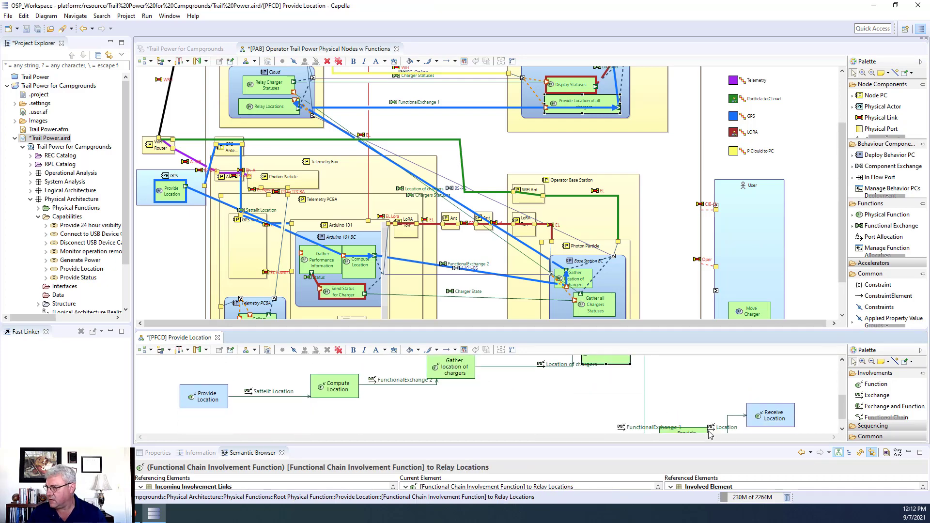
pyautogui.moveTo(703, 431); pyautogui.dragTo(700, 363)
pyautogui.click(761, 420)
pyautogui.moveTo(761, 421); pyautogui.dragTo(761, 393)
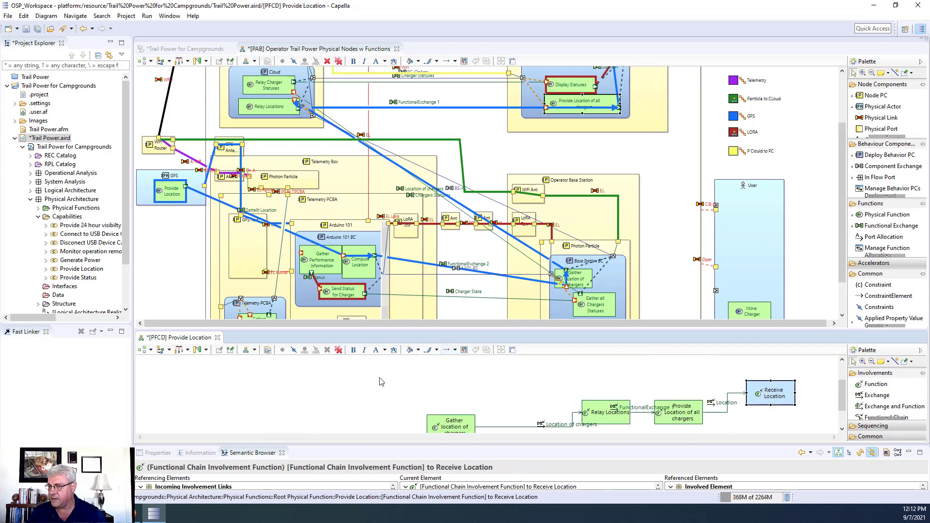
pyautogui.click(218, 339)
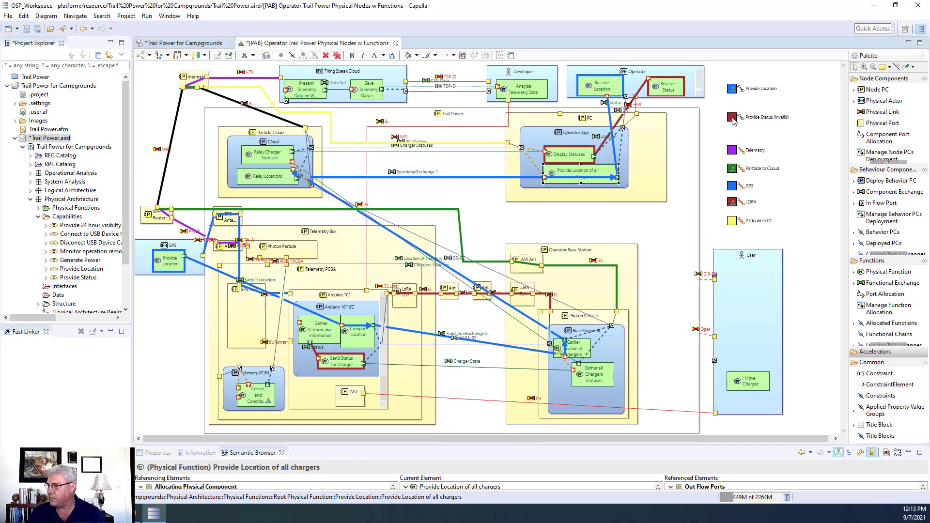
# - Create a Functional Chain Description diagram for Provide Status from the PAB legend entry
pyautogui.click(765, 132)
pyautogui.rightClick(741, 127)
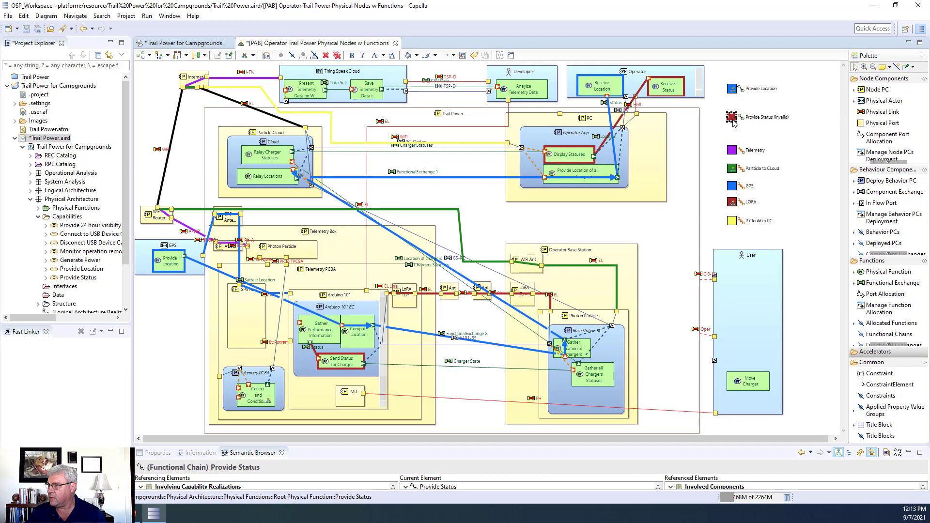
pyautogui.moveTo(741, 127)
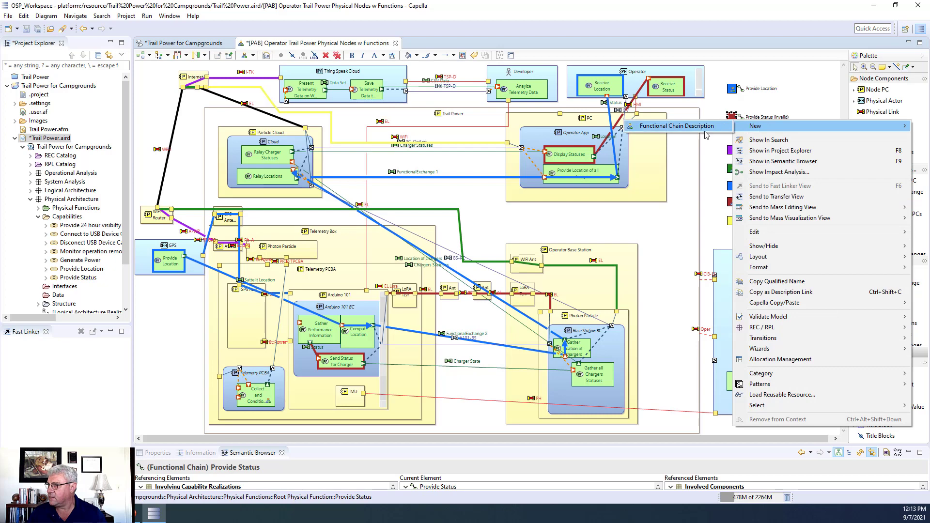
pyautogui.click(706, 130)
pyautogui.click(495, 267)
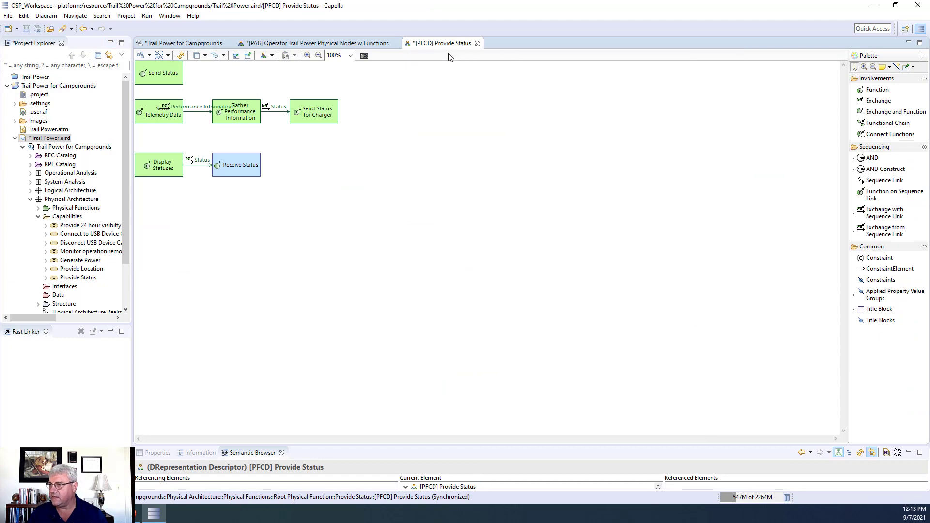
# - Dock [PFCD] Provide Status below the PAB and inspect FIP 1's exchanges in the Semantic Browser
pyautogui.moveTo(430, 48); pyautogui.dragTo(405, 299)
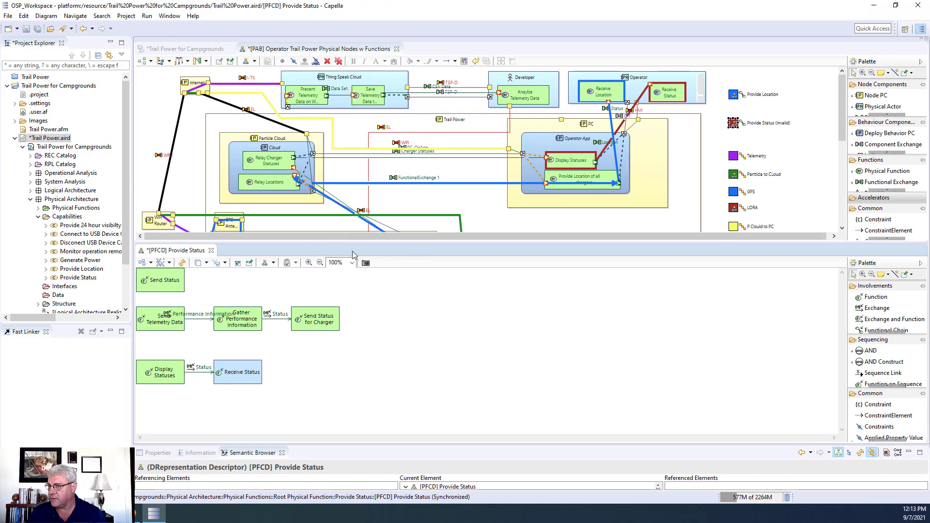
pyautogui.moveTo(843, 135); pyautogui.dragTo(858, 217)
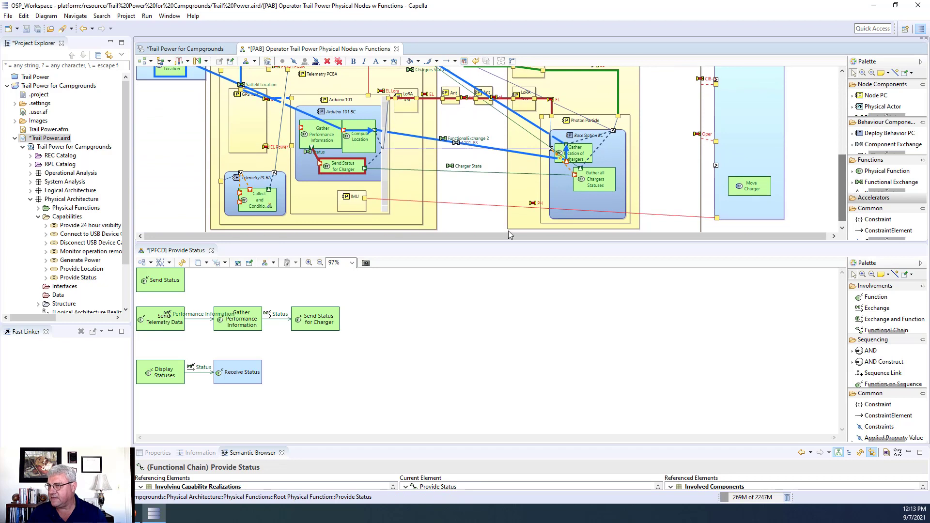
pyautogui.click(302, 130)
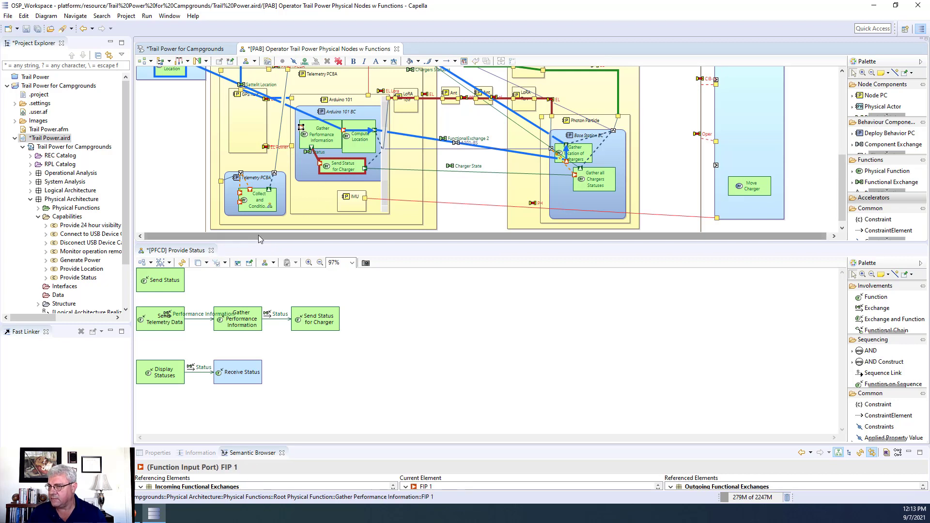
pyautogui.moveTo(306, 445); pyautogui.dragTo(305, 347)
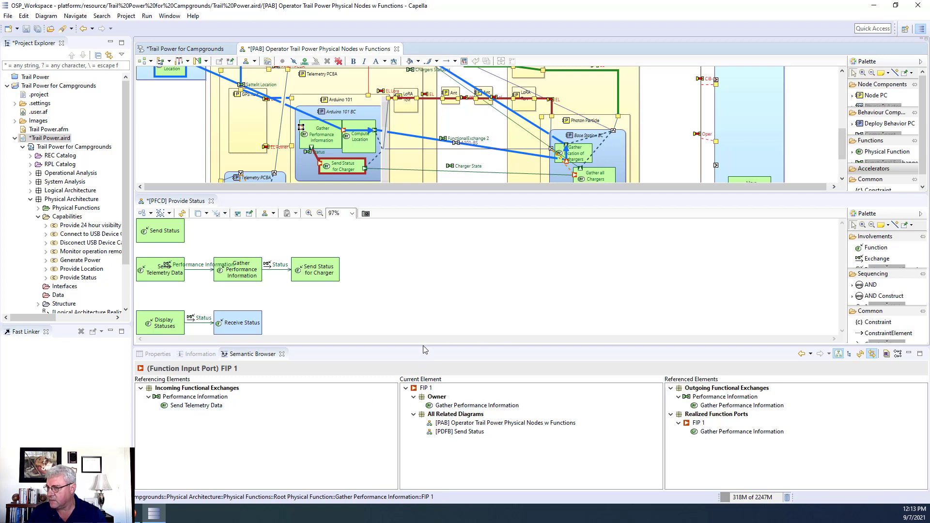
pyautogui.moveTo(421, 346); pyautogui.dragTo(417, 416)
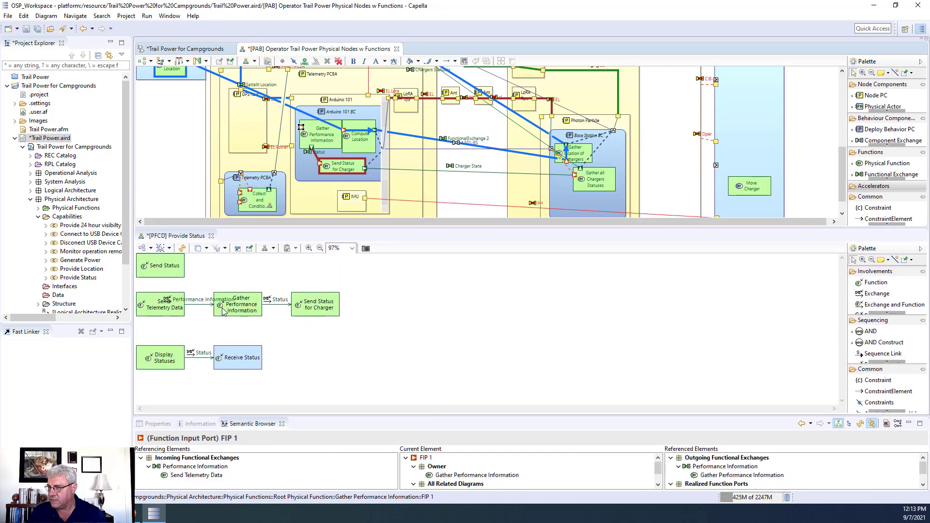
# - Reposition Send Status, Receive Status and Display Statuses in the chain diagram
pyautogui.click(157, 312)
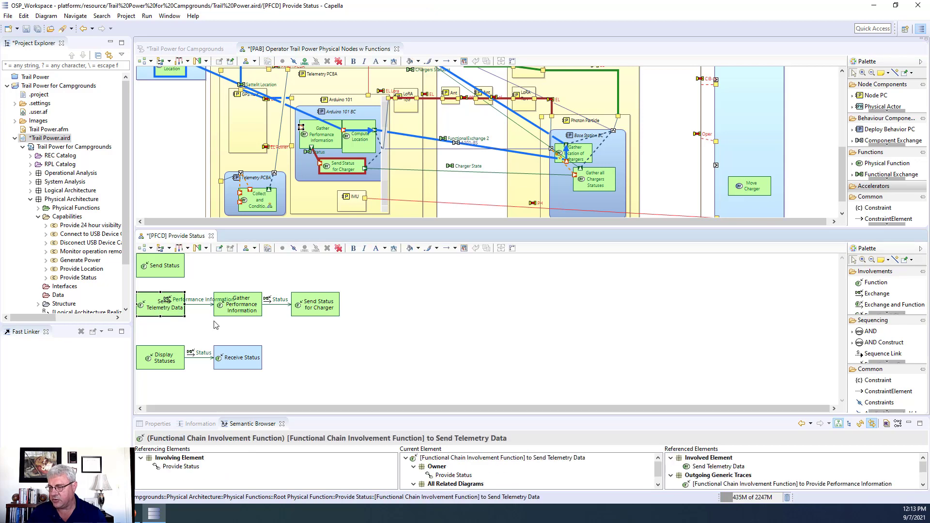
pyautogui.moveTo(158, 268); pyautogui.dragTo(488, 306)
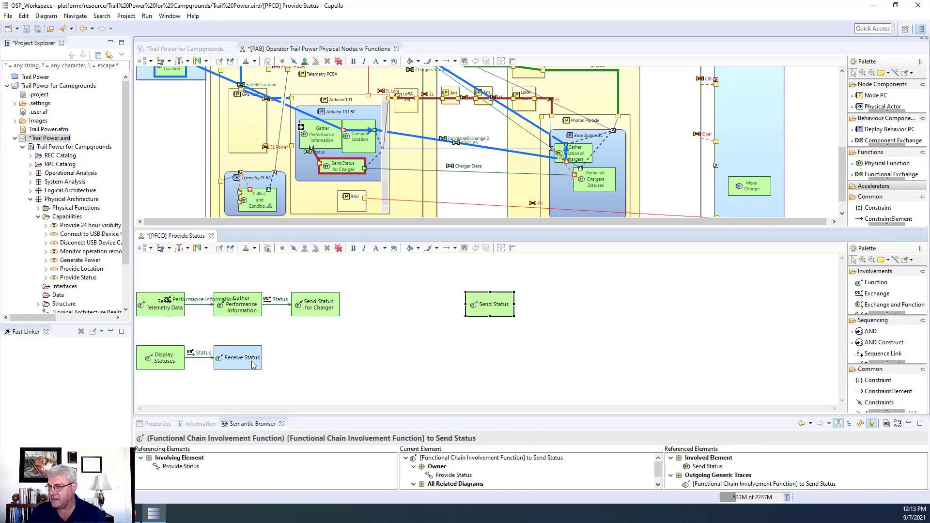
pyautogui.moveTo(253, 364); pyautogui.dragTo(486, 378)
pyautogui.moveTo(164, 361); pyautogui.dragTo(278, 386)
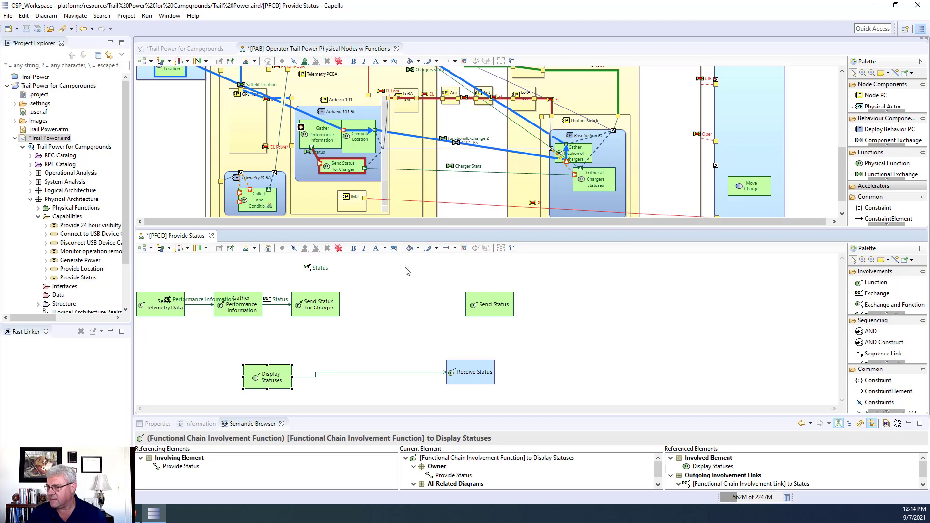
# - Delete the stray Send Status function from the model
pyautogui.click(503, 309)
pyautogui.click(340, 248)
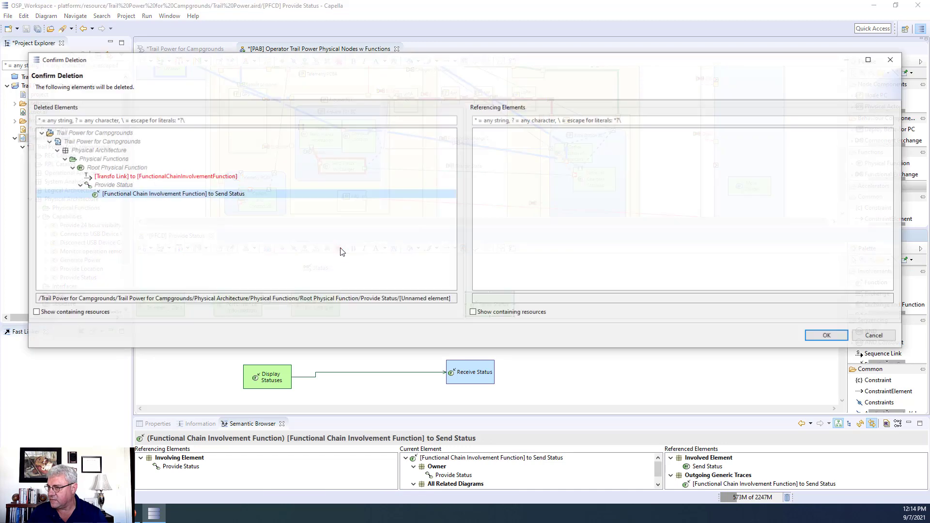
pyautogui.click(826, 333)
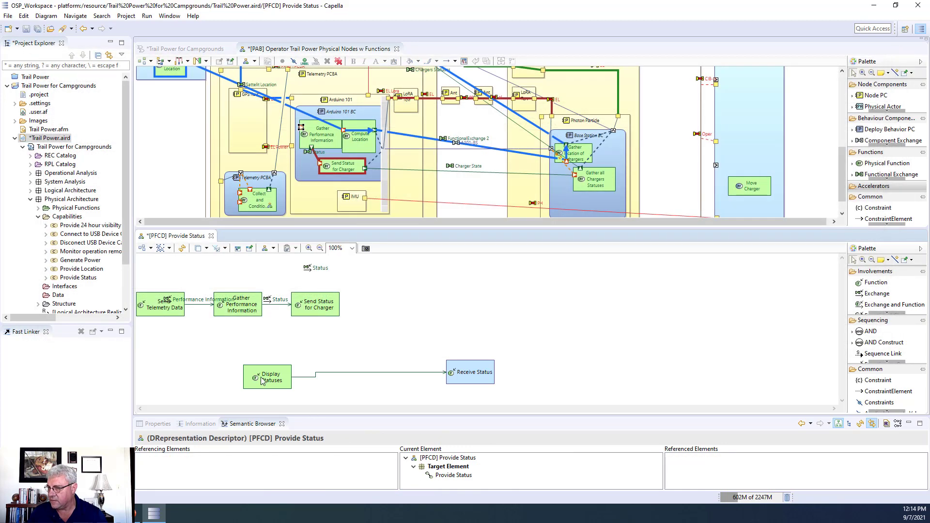
# - Move Receive Status and Display Statuses right, and add Gather all Chargers Statuses via Charger State
pyautogui.moveTo(462, 382); pyautogui.dragTo(702, 302)
pyautogui.moveTo(279, 383); pyautogui.dragTo(639, 306)
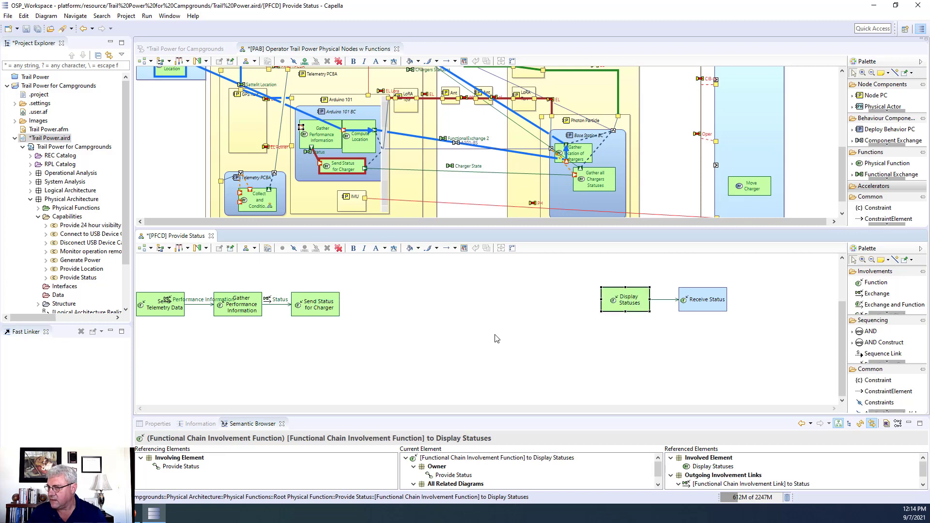
pyautogui.click(492, 334)
pyautogui.click(894, 305)
pyautogui.click(324, 310)
pyautogui.click(410, 186)
pyautogui.click(533, 332)
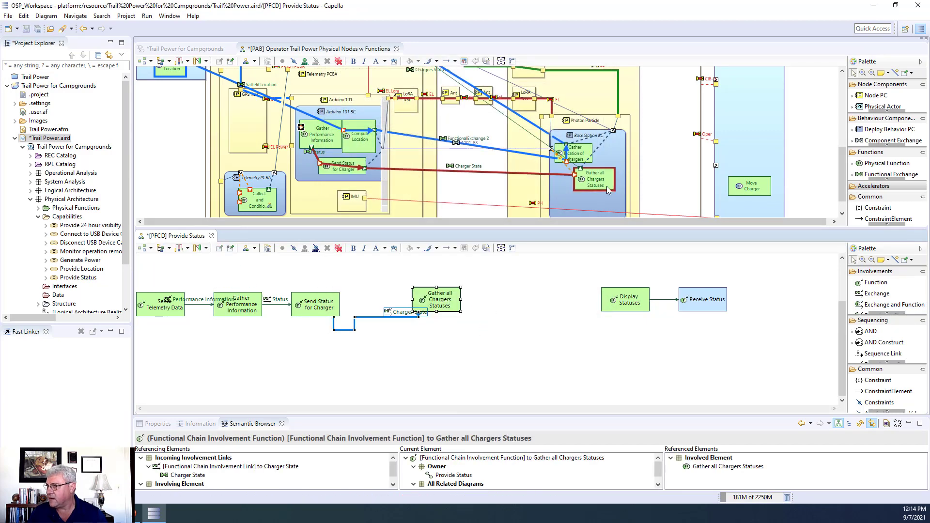
pyautogui.moveTo(845, 183); pyautogui.dragTo(849, 157)
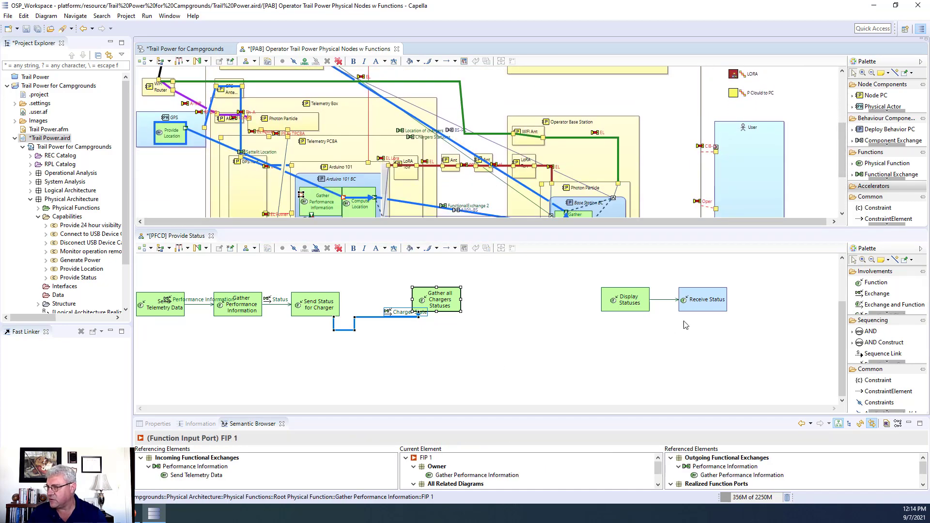
# - Add Relay Charger Statuses after Gather all Chargers Statuses through the Chargers Statuses exchange
pyautogui.click(895, 305)
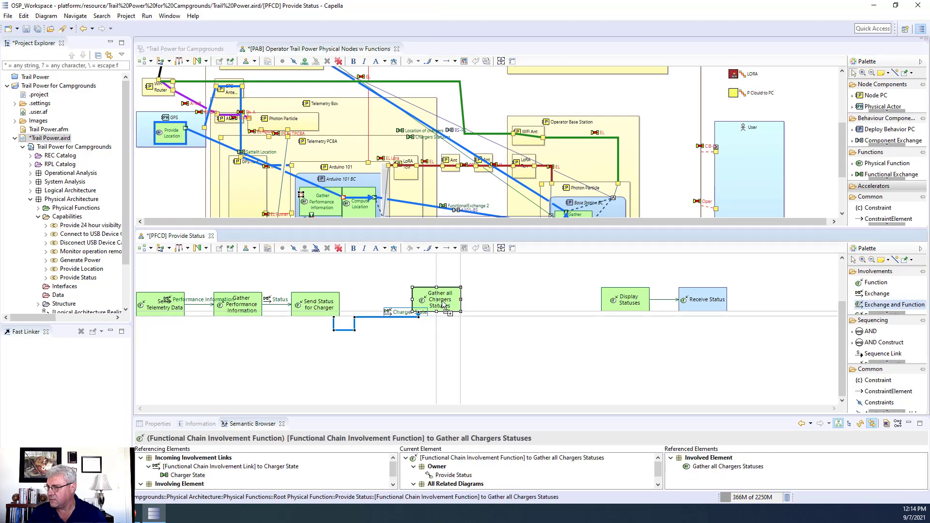
pyautogui.click(443, 303)
pyautogui.click(415, 185)
pyautogui.click(537, 336)
pyautogui.moveTo(546, 313); pyautogui.dragTo(547, 312)
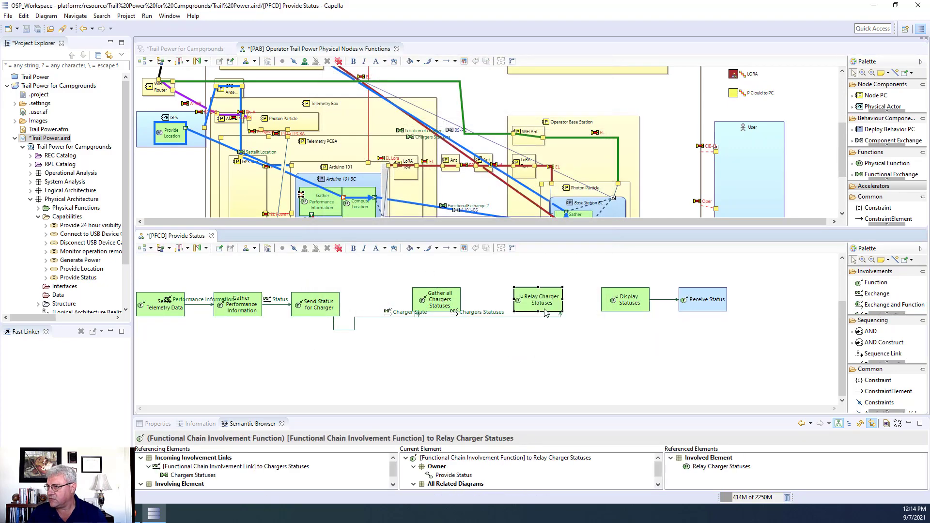
pyautogui.moveTo(844, 167); pyautogui.dragTo(843, 133)
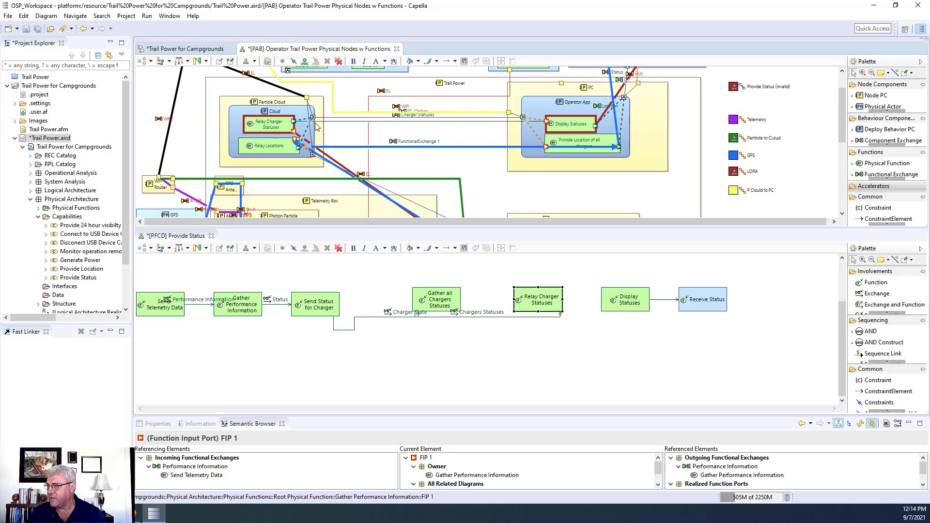
# - Link Relay Charger Statuses to Display Statuses with the Charger Statuses exchange
pyautogui.click(877, 293)
pyautogui.click(548, 308)
pyautogui.click(625, 301)
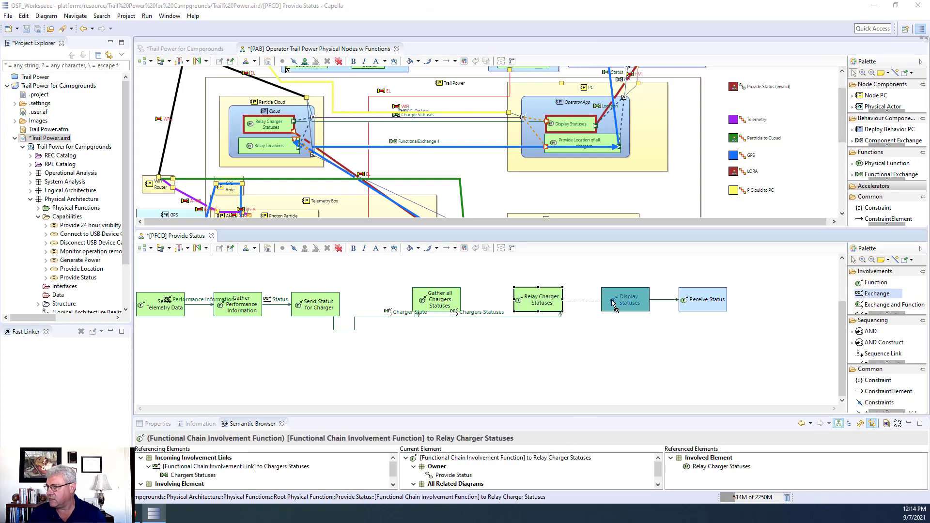
pyautogui.click(449, 185)
pyautogui.click(515, 332)
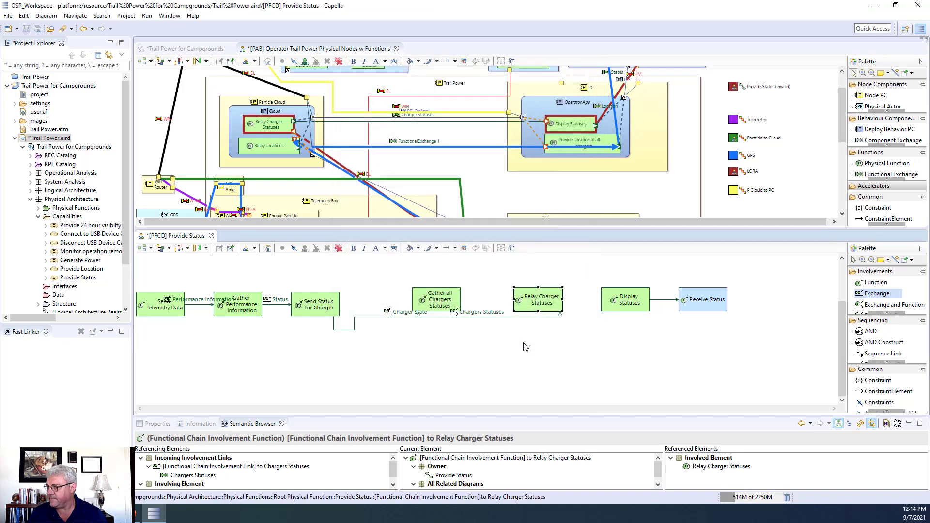
pyautogui.click(643, 355)
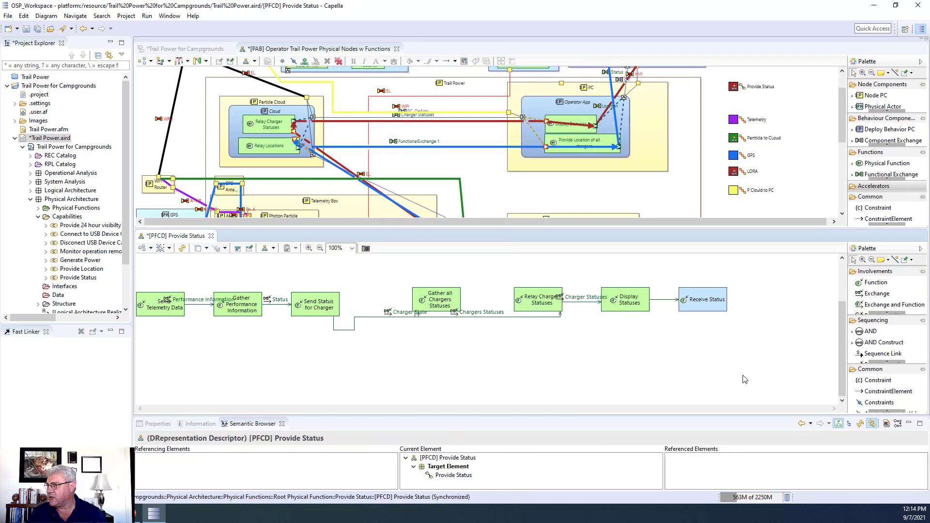
# - Resize the editor sash and close [PFCD] Provide Status, leaving the PAB diagram
pyautogui.scroll(2, 745, 380)
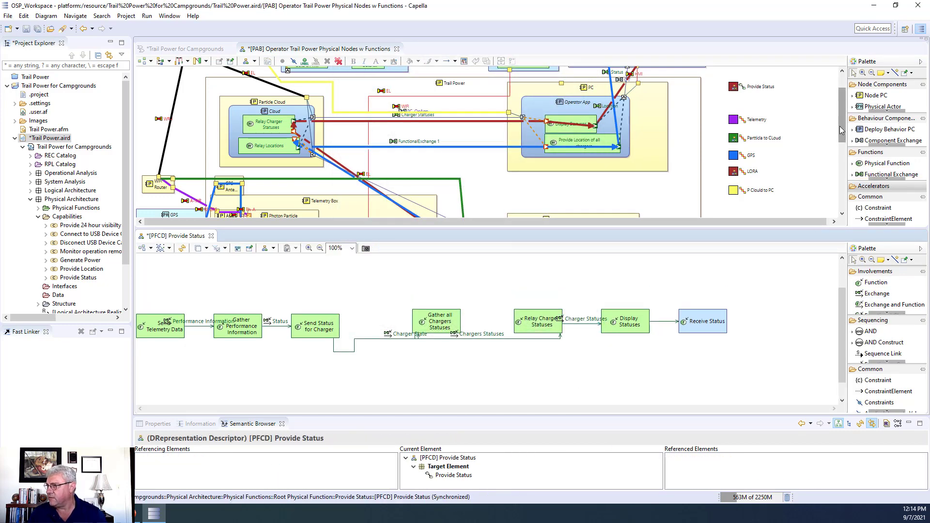
pyautogui.scroll(3, 759, 119)
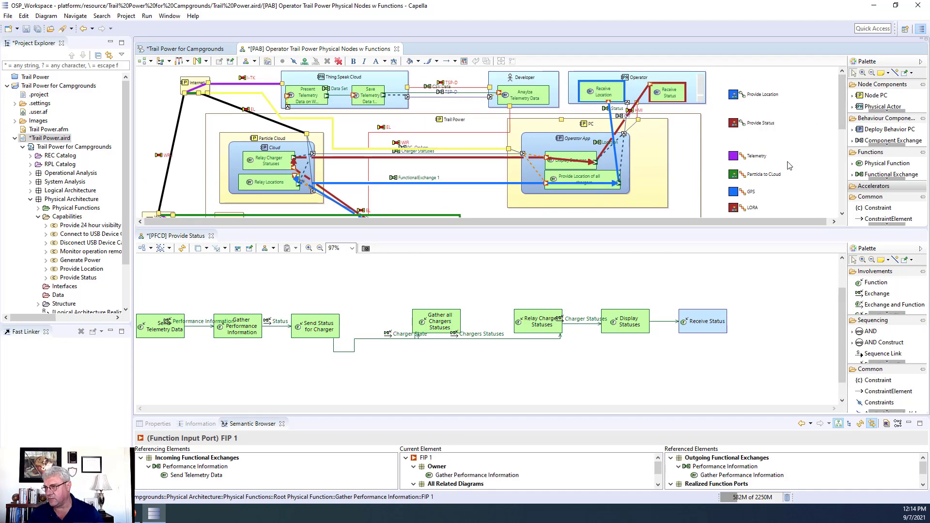
pyautogui.moveTo(843, 120); pyautogui.dragTo(419, 266)
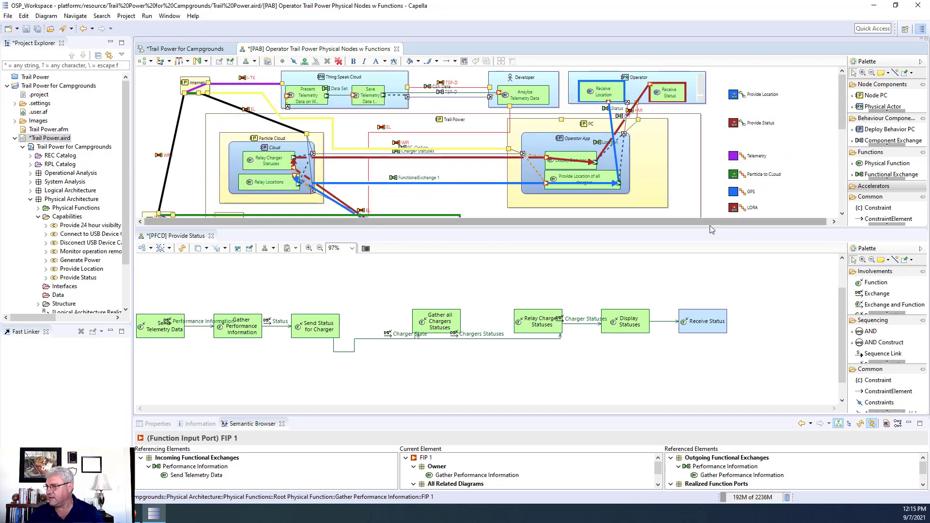
pyautogui.moveTo(701, 227); pyautogui.dragTo(218, 272)
pyautogui.click(211, 278)
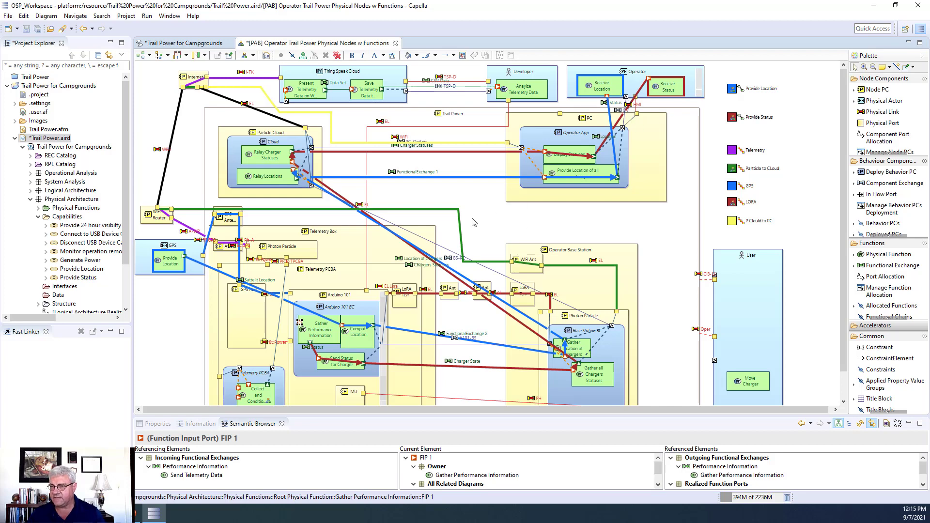
pyautogui.scroll(-1, 495, 226)
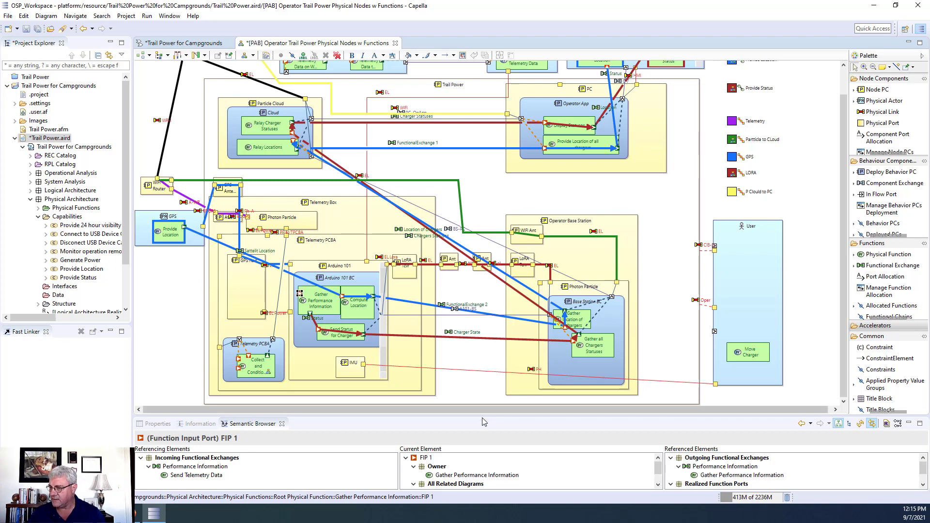
# - Select the Provide Status legend item and expand the Semantic Browser to read its components and realized chain
pyautogui.moveTo(482, 418); pyautogui.dragTo(482, 295)
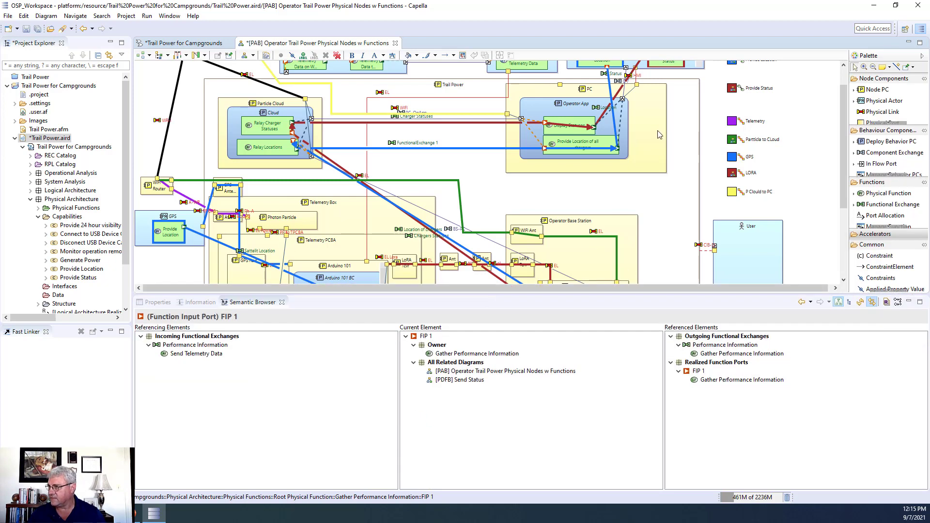
pyautogui.click(727, 95)
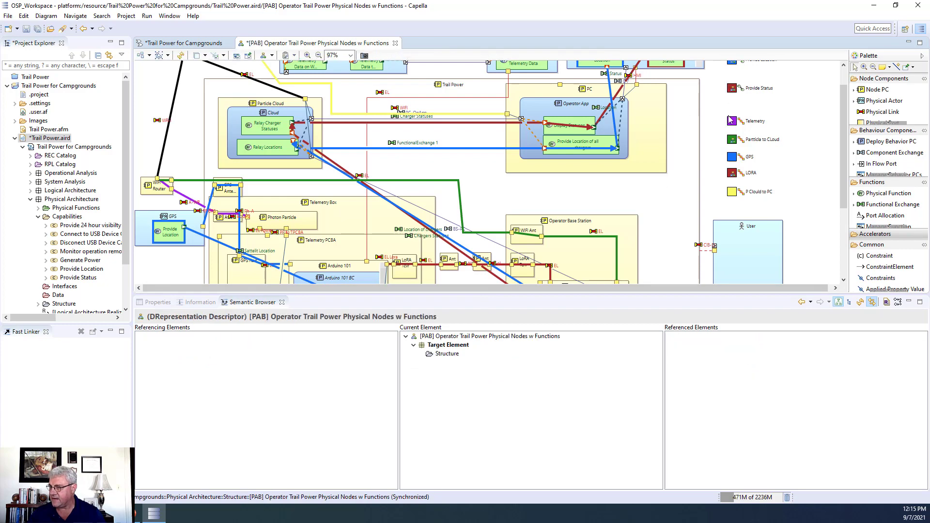
pyautogui.click(733, 91)
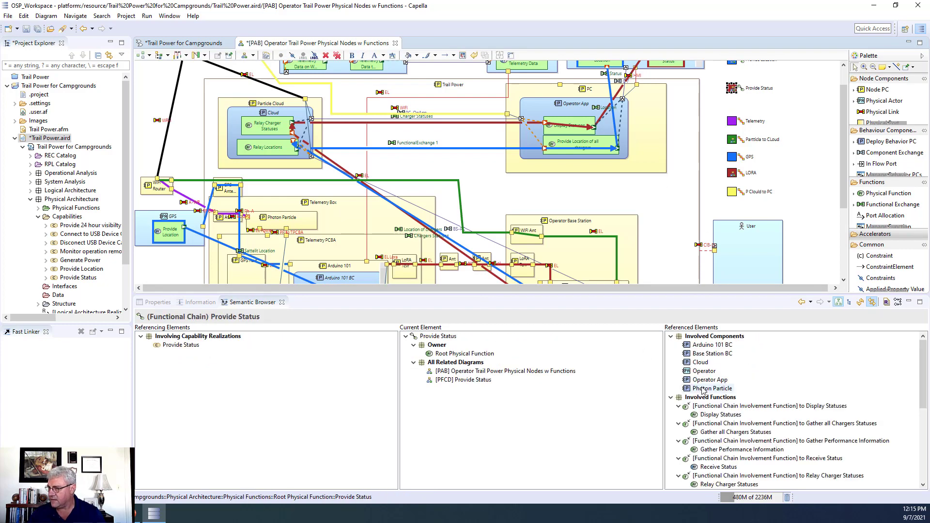
pyautogui.moveTo(575, 294); pyautogui.dragTo(387, 228)
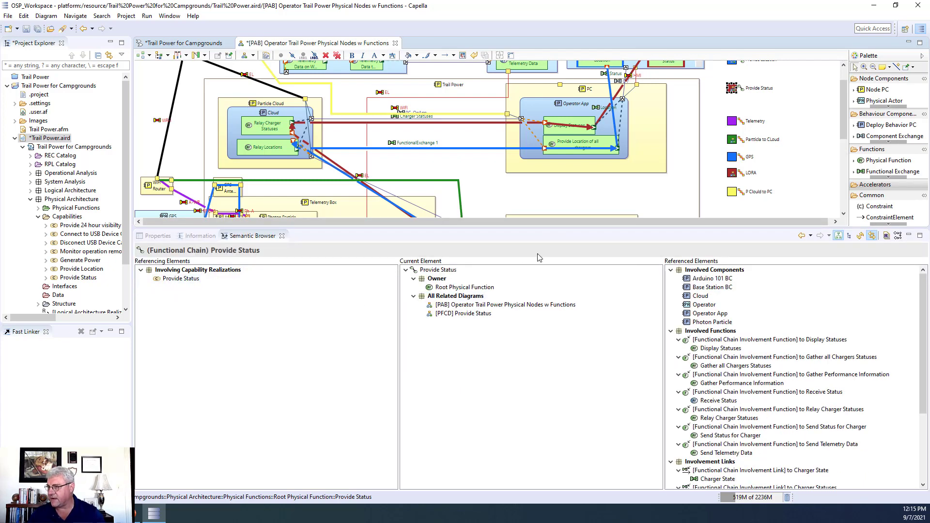
pyautogui.moveTo(477, 227); pyautogui.dragTo(479, 80)
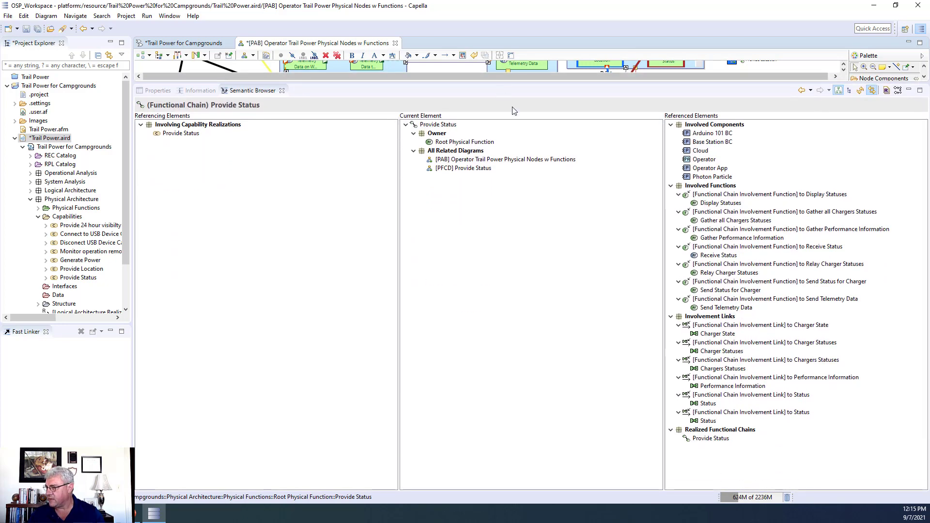
# - Show the realized logical Provide Status chain in Project Explorer, then shrink the Semantic Browser
pyautogui.rightClick(703, 444)
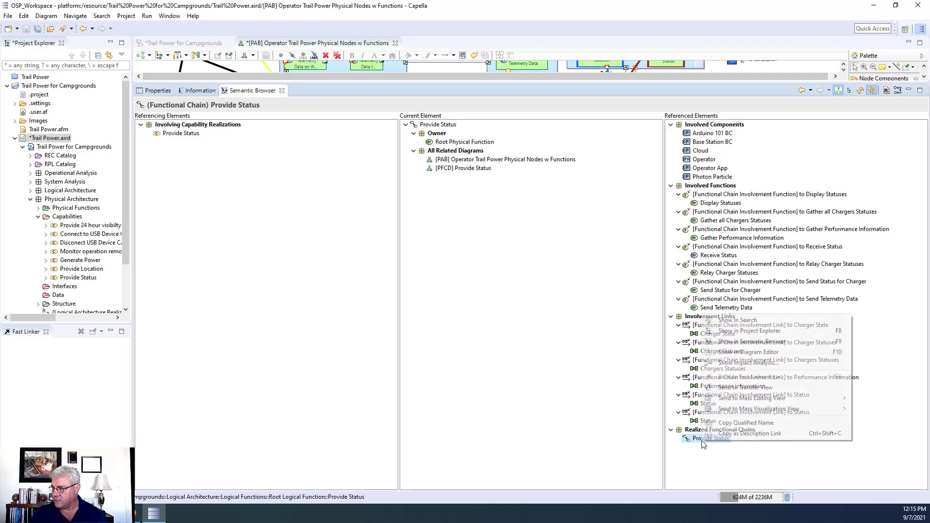
pyautogui.click(741, 331)
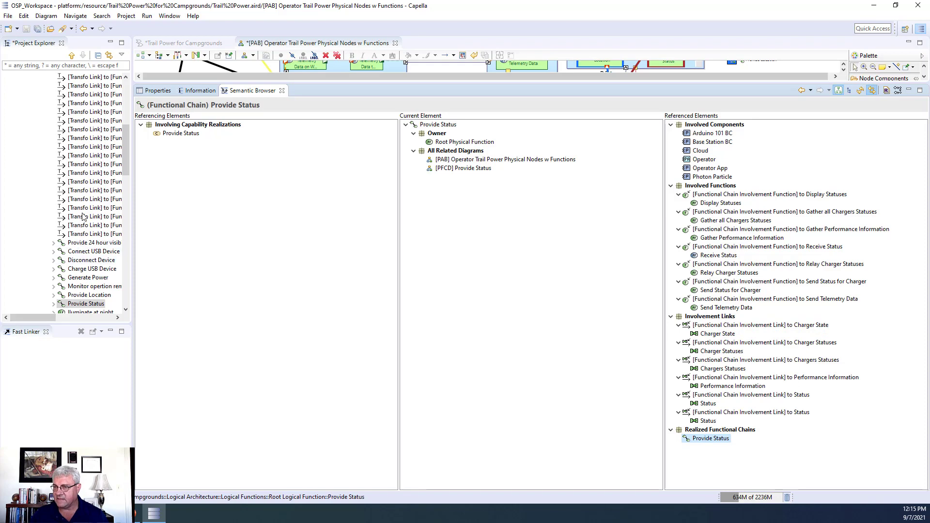
pyautogui.scroll(10, 58, 194)
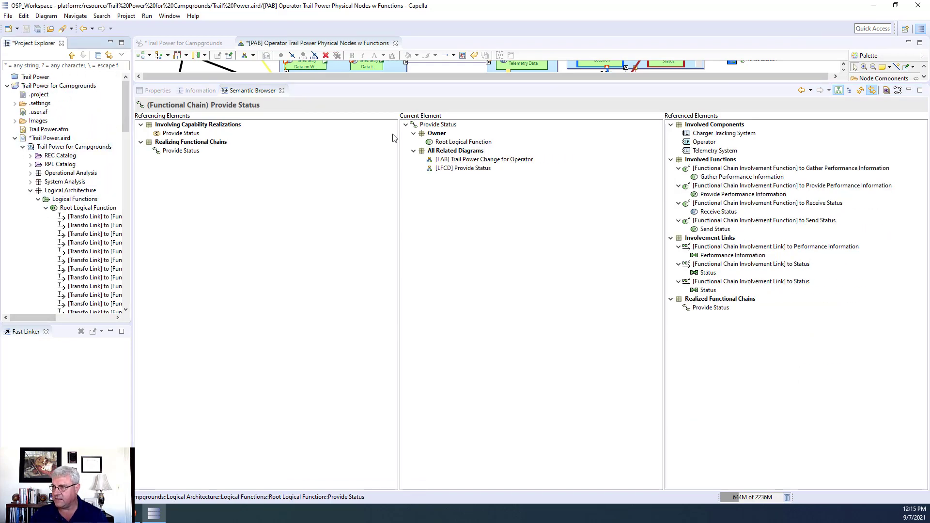
pyautogui.moveTo(395, 91); pyautogui.dragTo(425, 428)
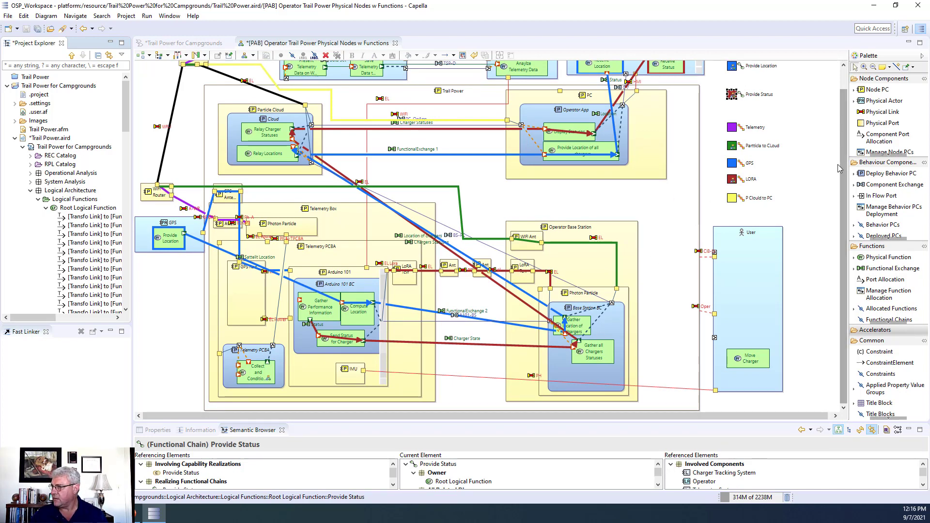
pyautogui.scroll(2, 838, 164)
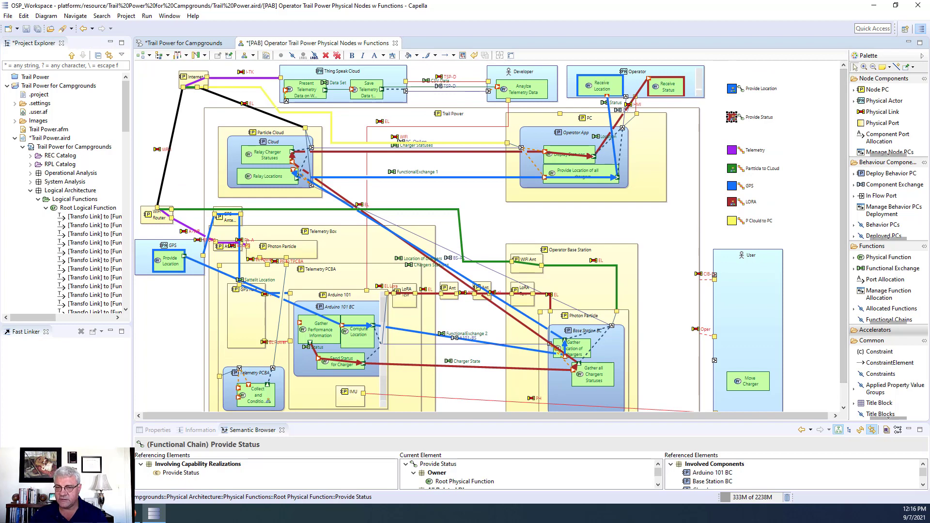